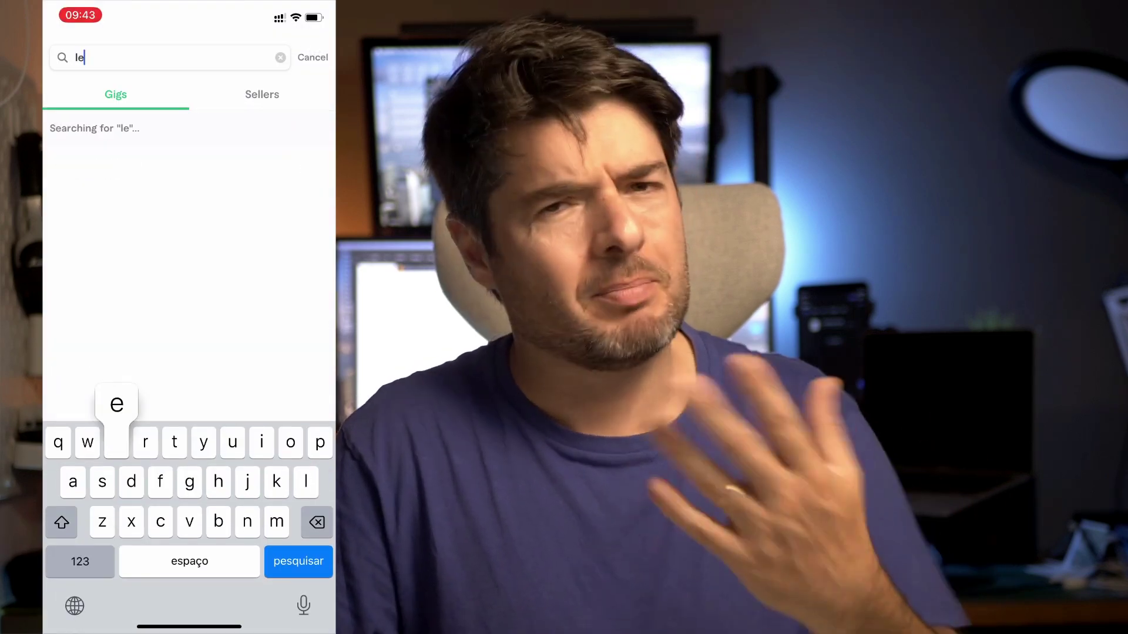
Step: Search Fiverr for 'learn davinci' and open a DaVinci Resolve teaching gig from the results
{"action": "type", "text": "n davin"}
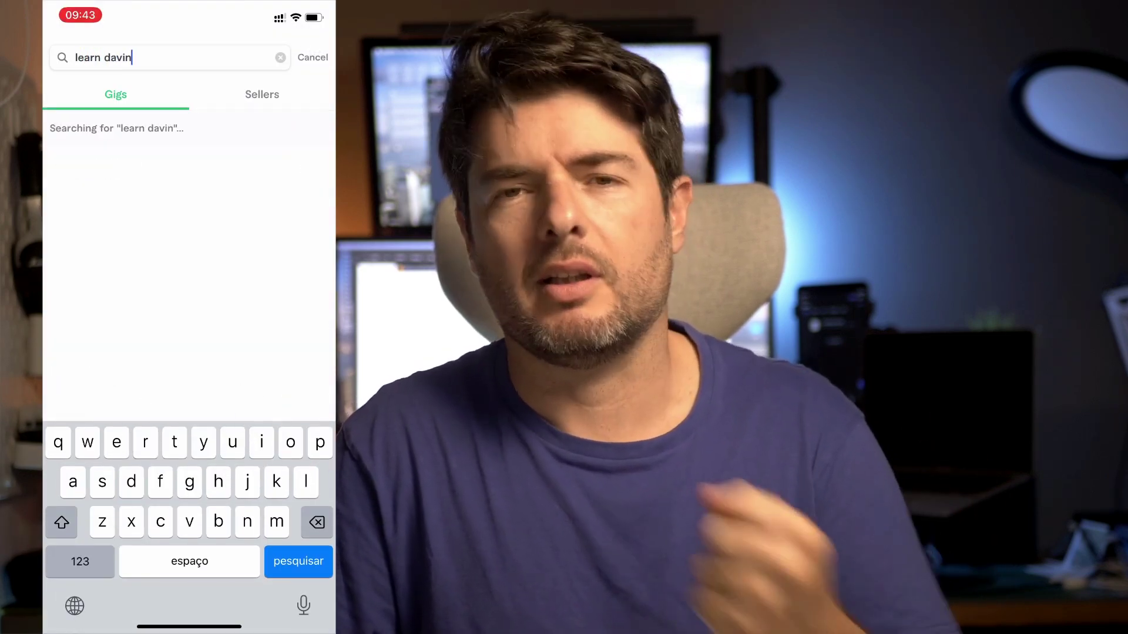
{"action": "type", "text": "ci"}
{"action": "key", "text": "Return"}
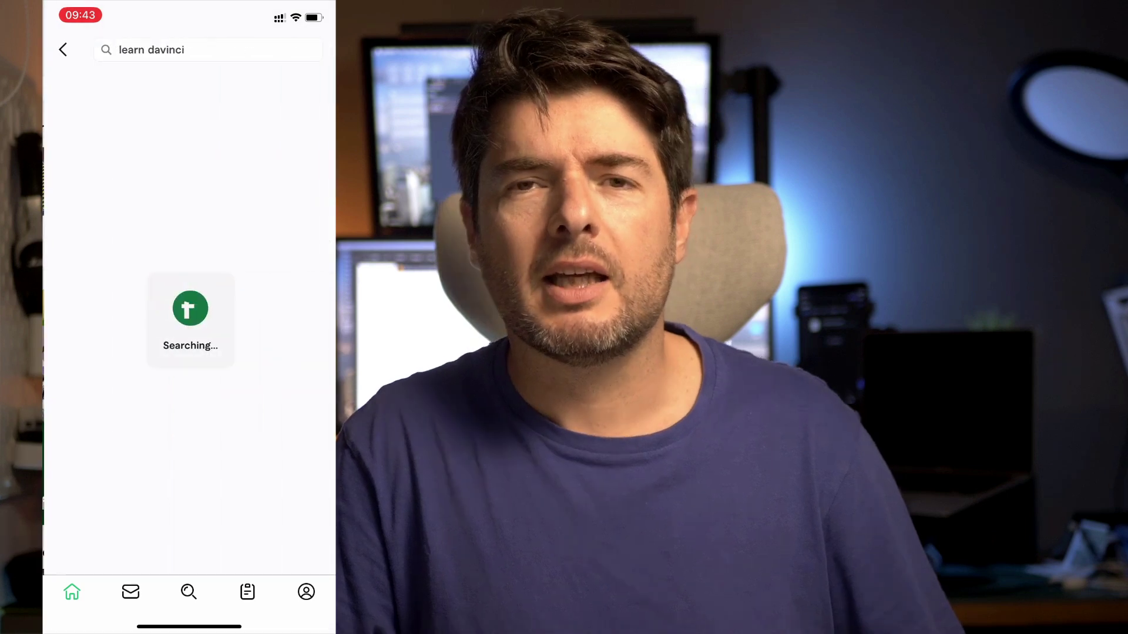
{"action": "left_click", "coordinate": [235, 447]}
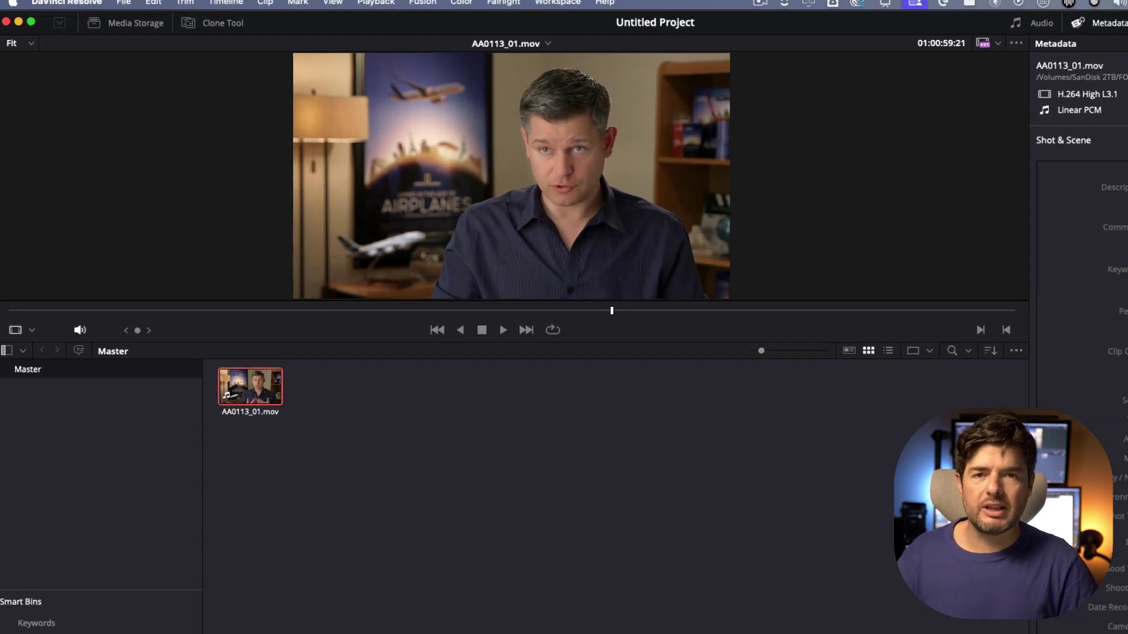
Step: On the Edit page, review the new-timeline dialog for the clip and Project Settings, cancelling both
{"action": "left_click", "coordinate": [493, 625]}
{"action": "right_click", "coordinate": [72, 146]}
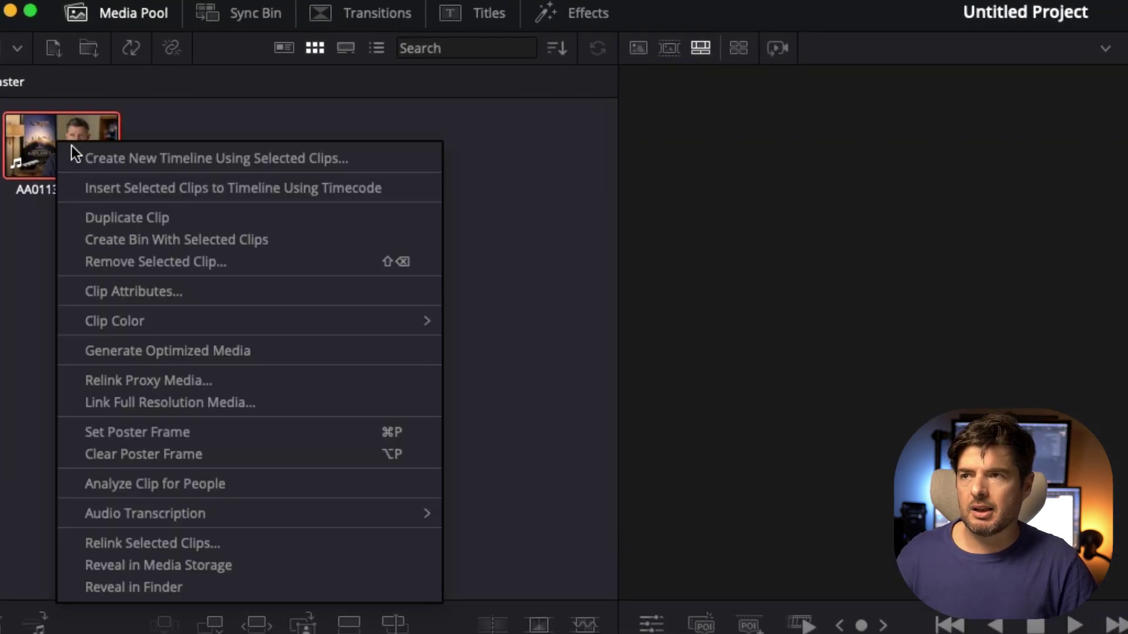
{"action": "left_click", "coordinate": [174, 162]}
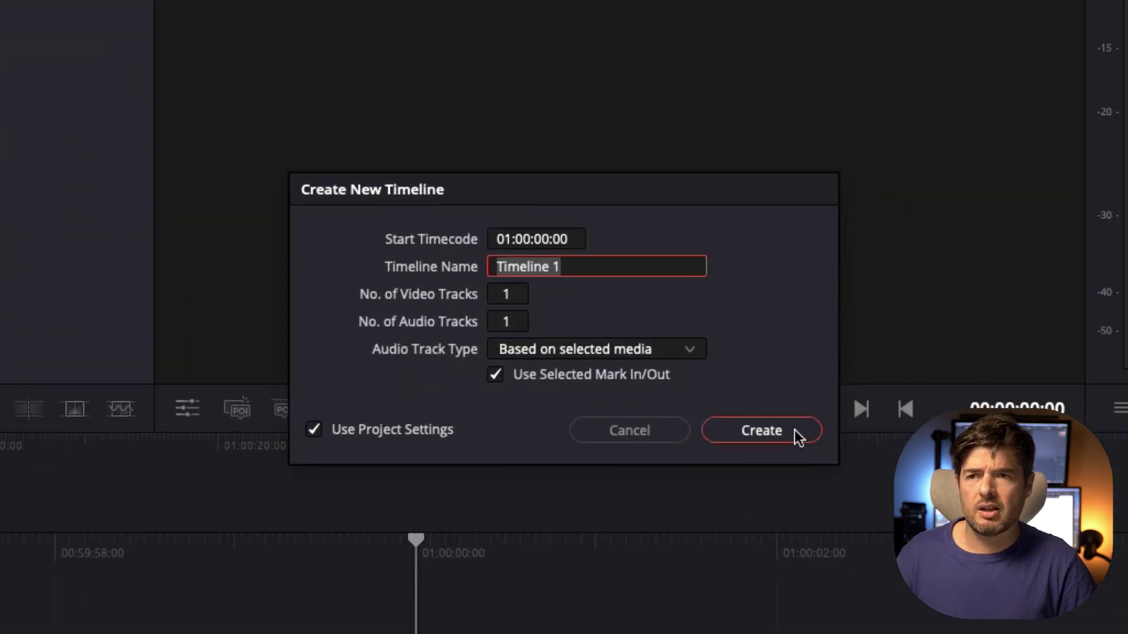
{"action": "left_click", "coordinate": [627, 431]}
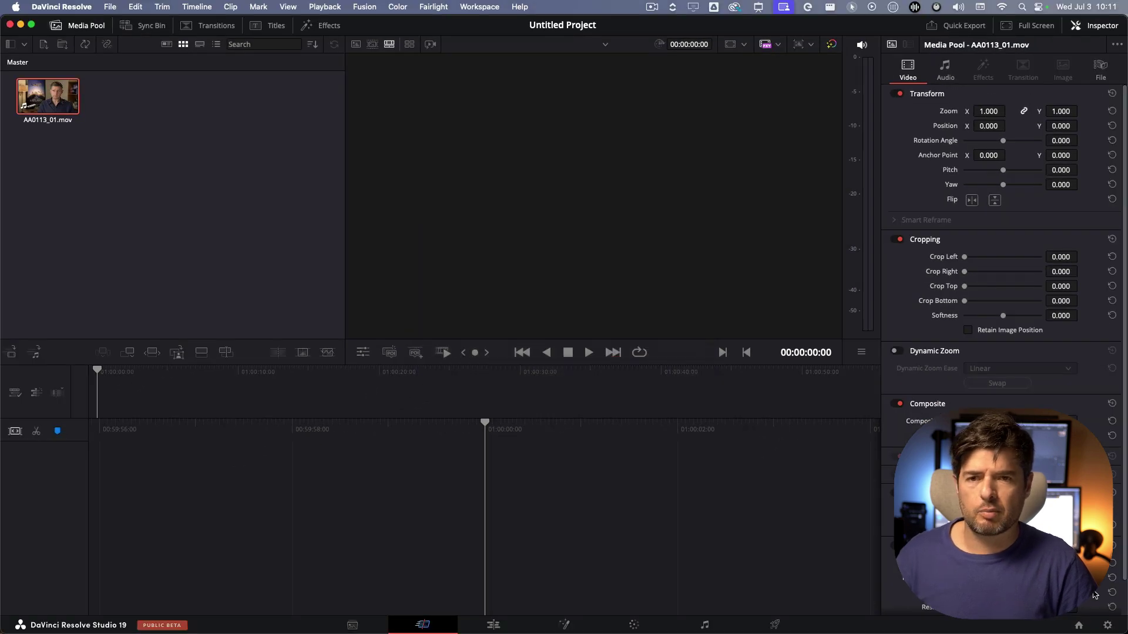
{"action": "left_click", "coordinate": [1108, 625]}
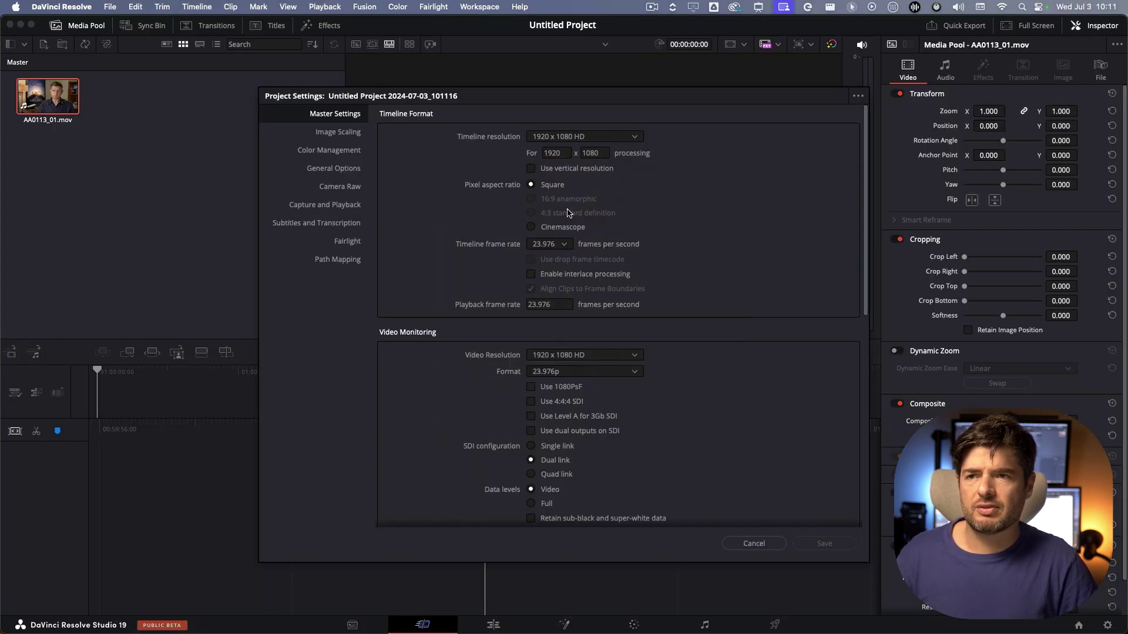
{"action": "left_click", "coordinate": [781, 549]}
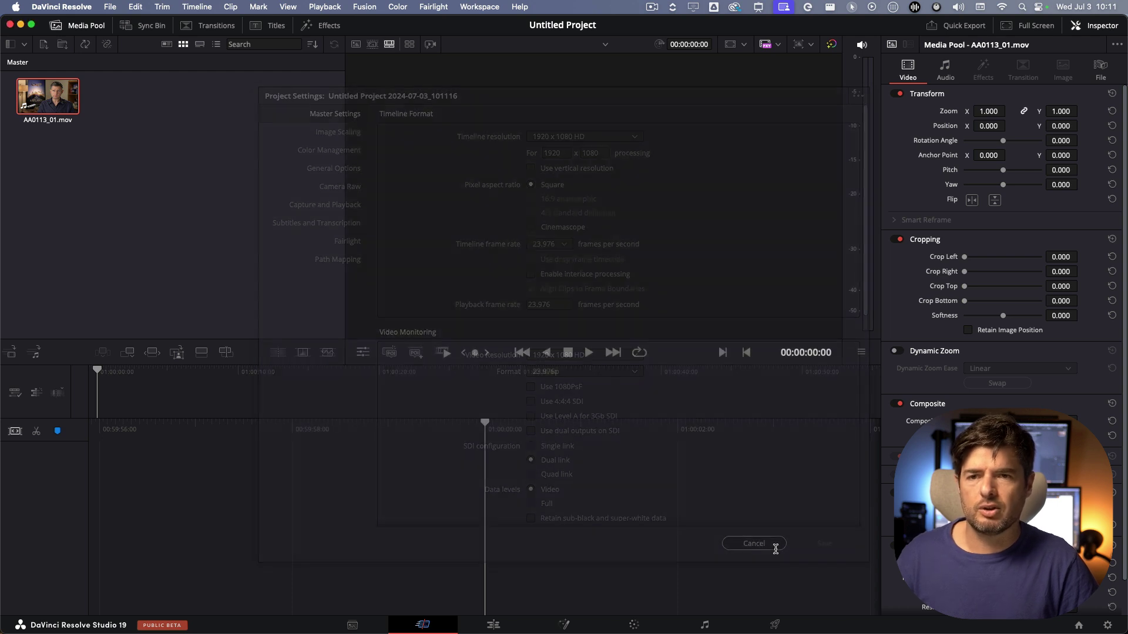
Step: Start a new timeline from AA0113_01.mov and begin changing its start timecode hour digits to 0
{"action": "right_click", "coordinate": [66, 100]}
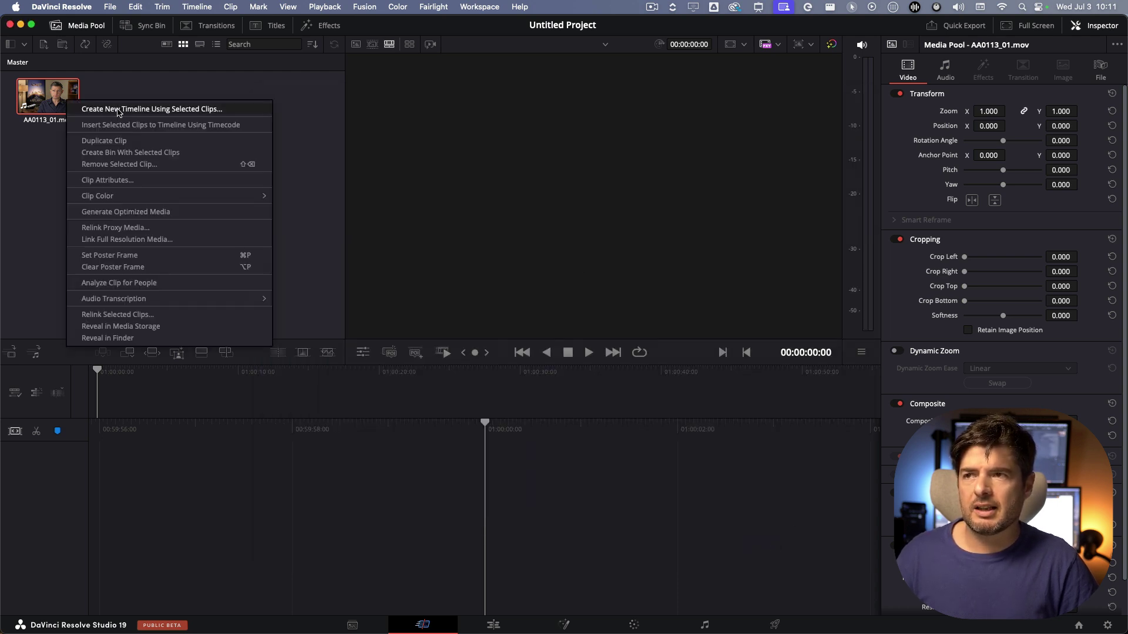
{"action": "left_click", "coordinate": [69, 111]}
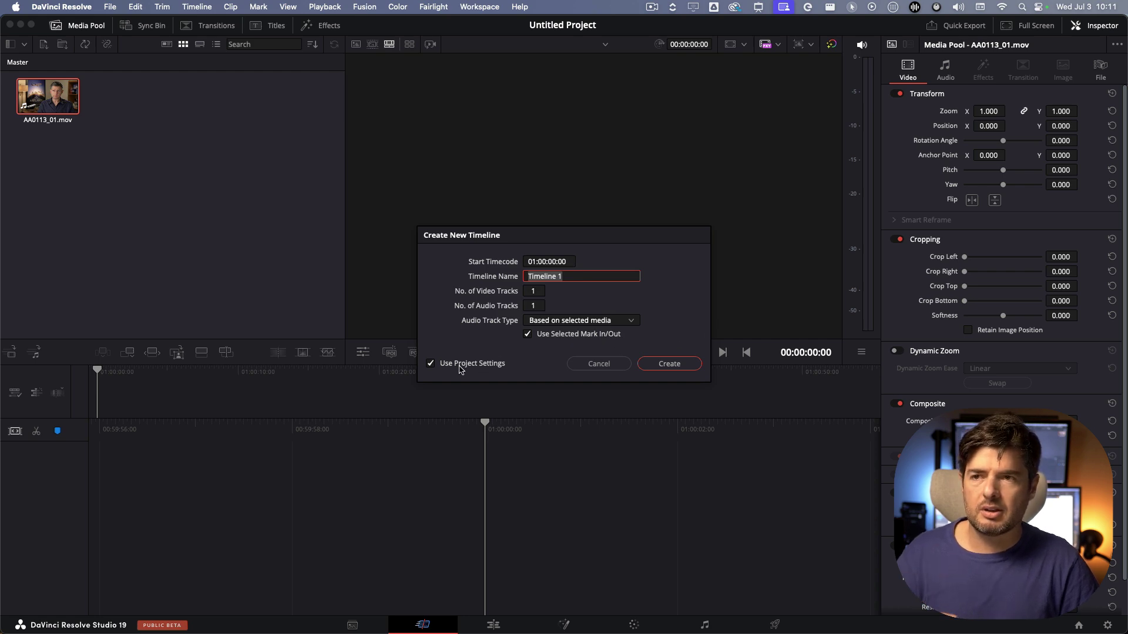
{"action": "left_click", "coordinate": [430, 364]}
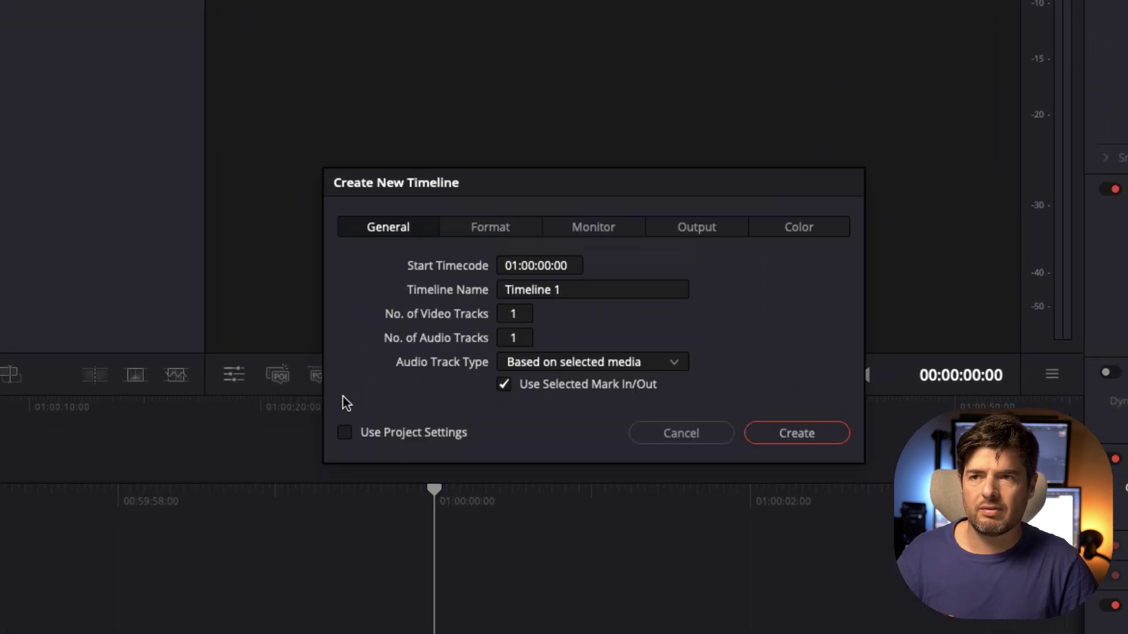
{"action": "left_click", "coordinate": [435, 441]}
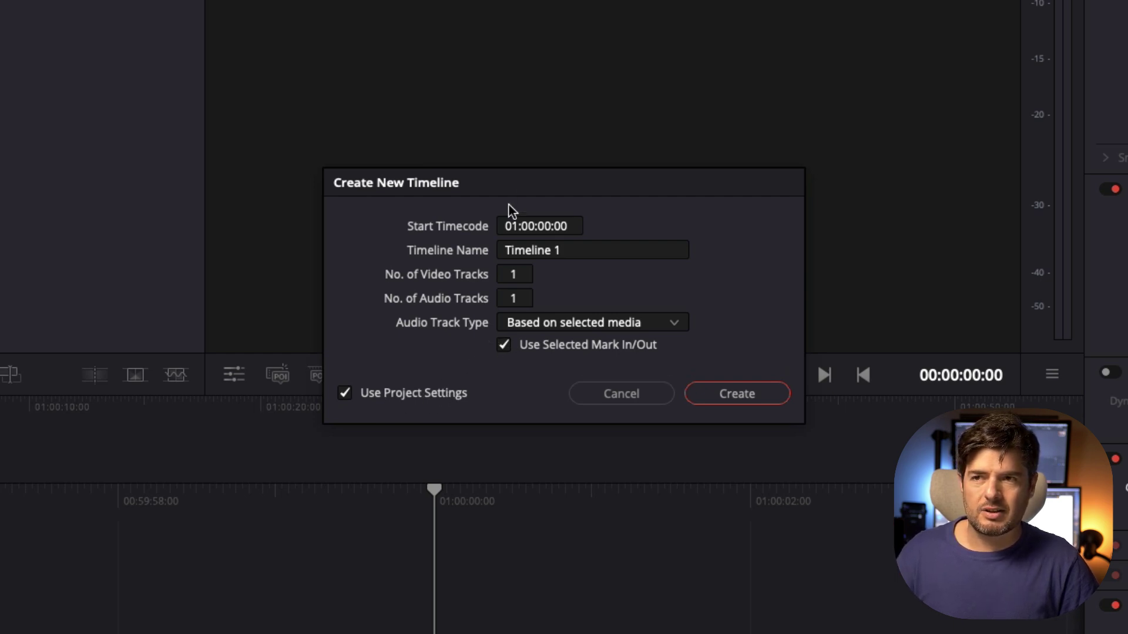
{"action": "left_click", "coordinate": [512, 241]}
{"action": "left_click", "coordinate": [519, 236]}
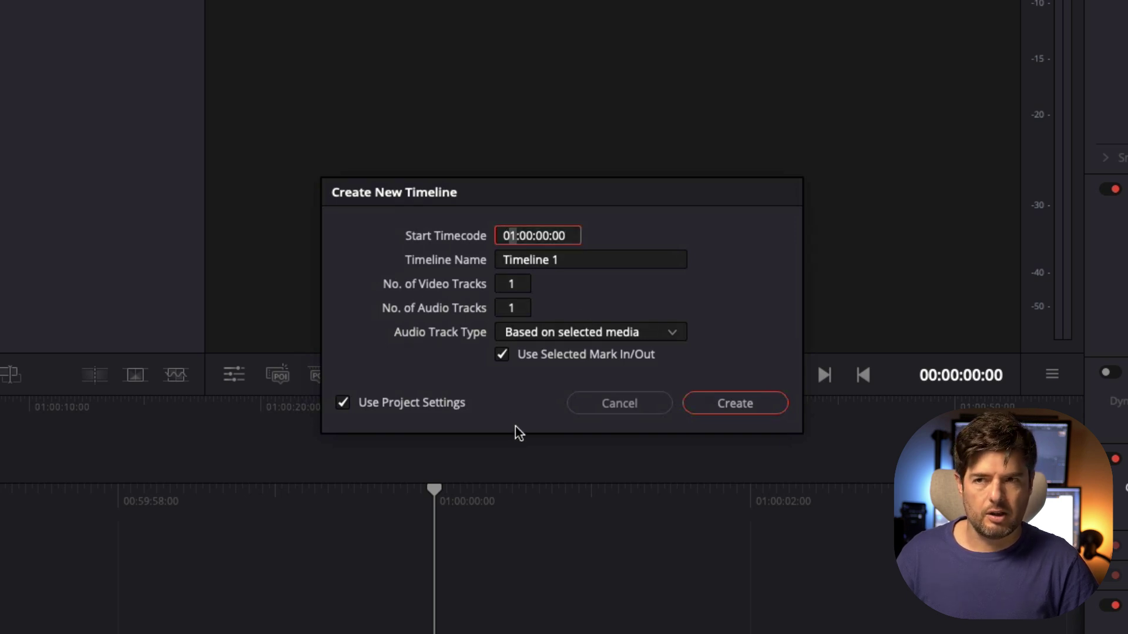
{"action": "type", "text": "0"}
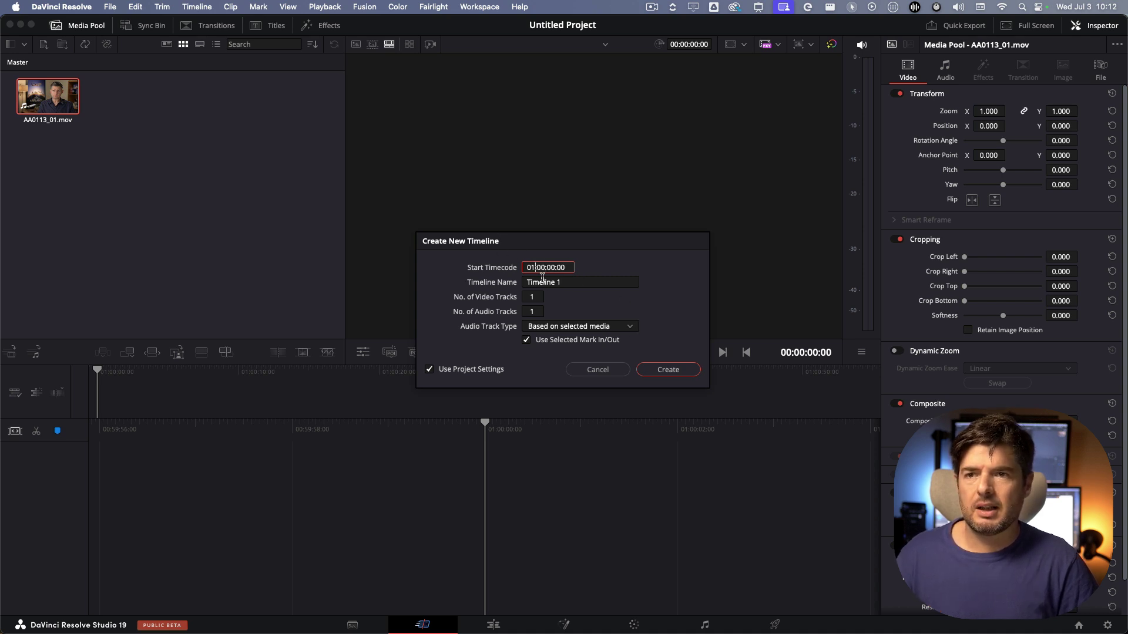
Step: Create Timeline 1, then run Create Subtitles from Audio with default settings
{"action": "left_click", "coordinate": [668, 370]}
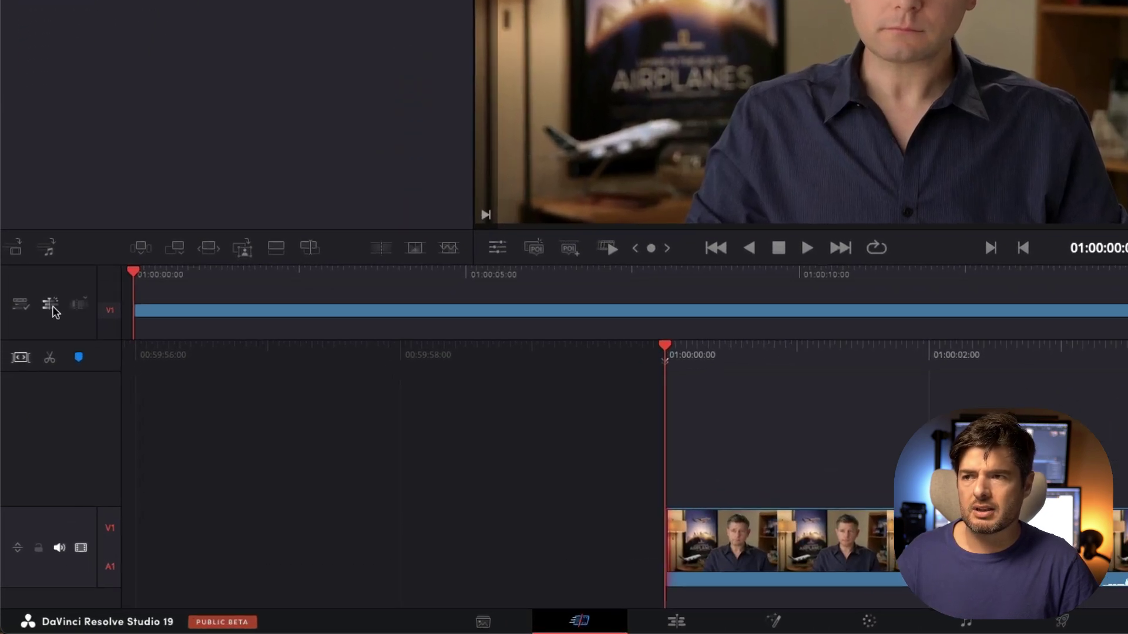
{"action": "left_click", "coordinate": [51, 305]}
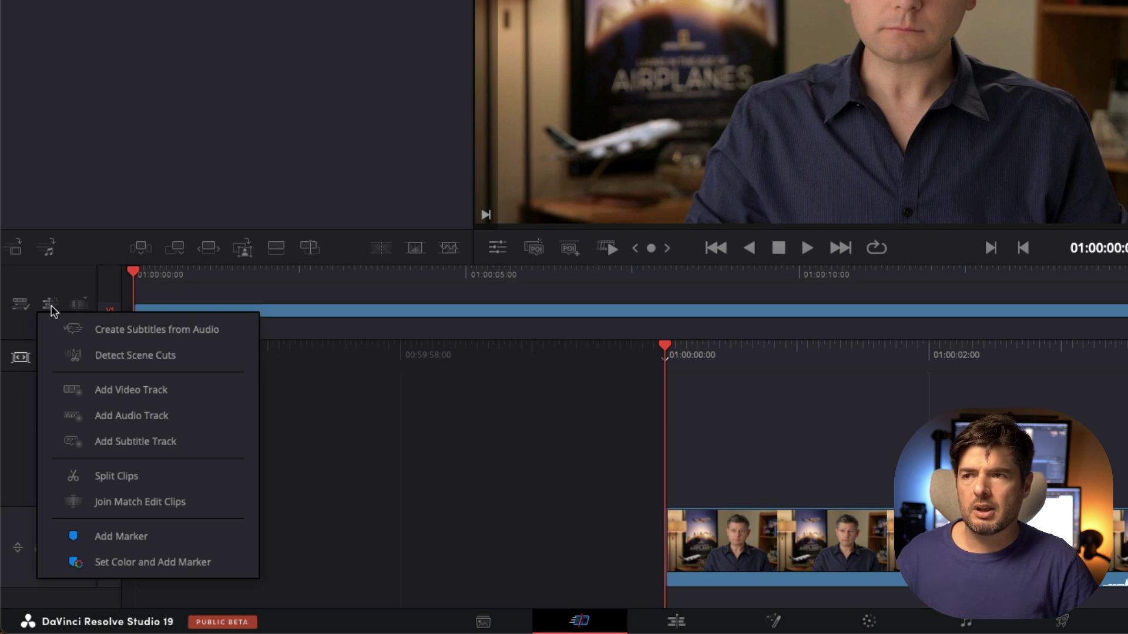
{"action": "left_click", "coordinate": [154, 330]}
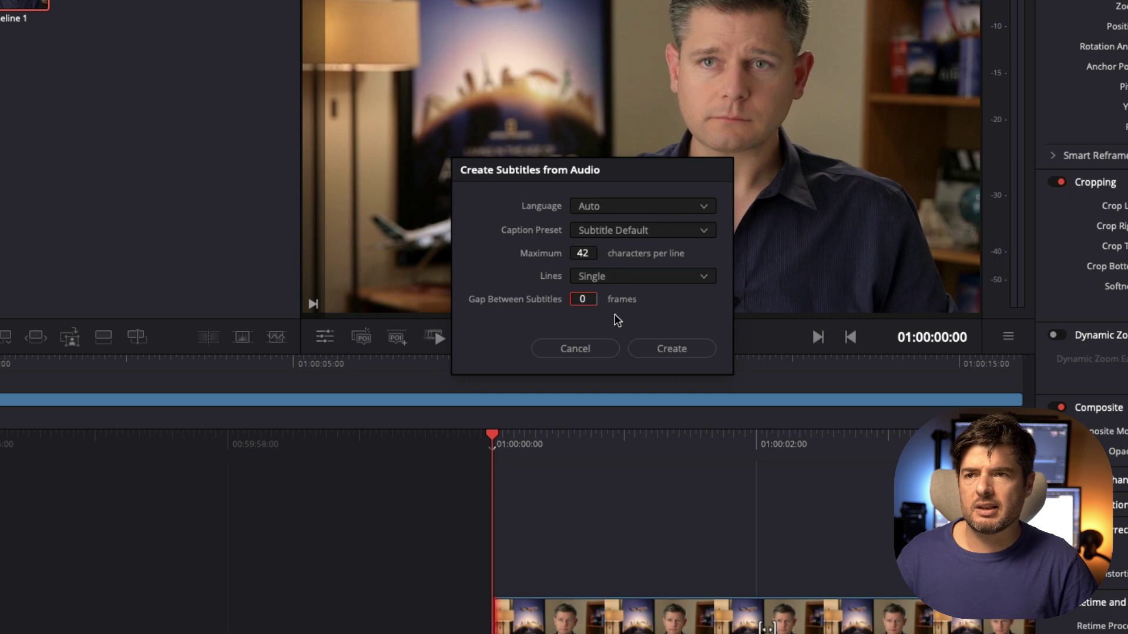
{"action": "left_click", "coordinate": [706, 353]}
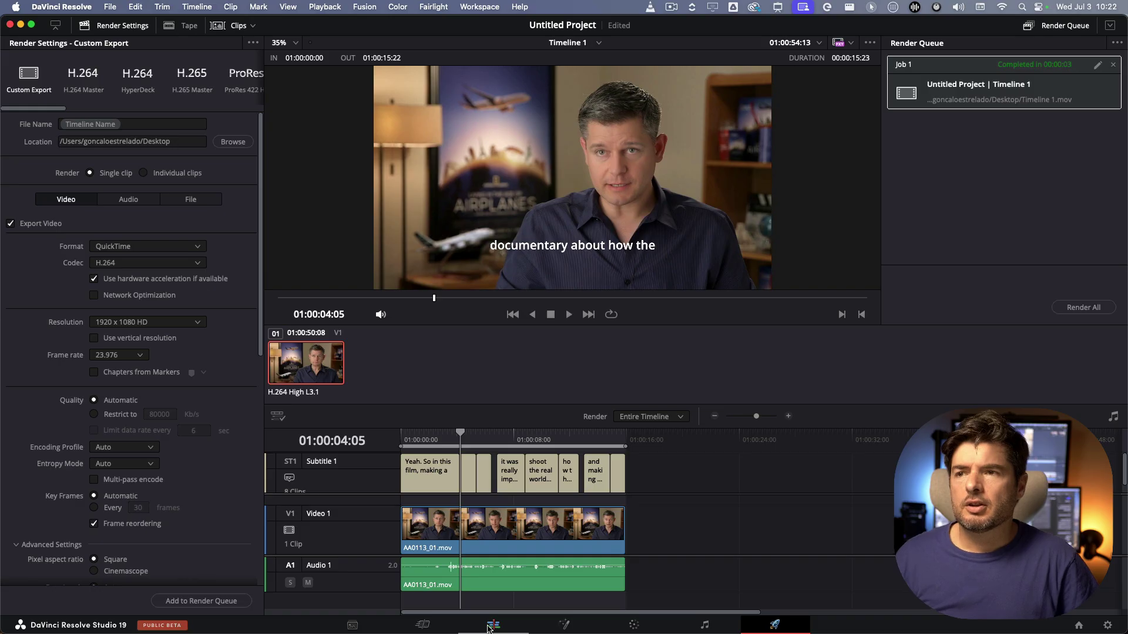
{"action": "left_click", "coordinate": [424, 625]}
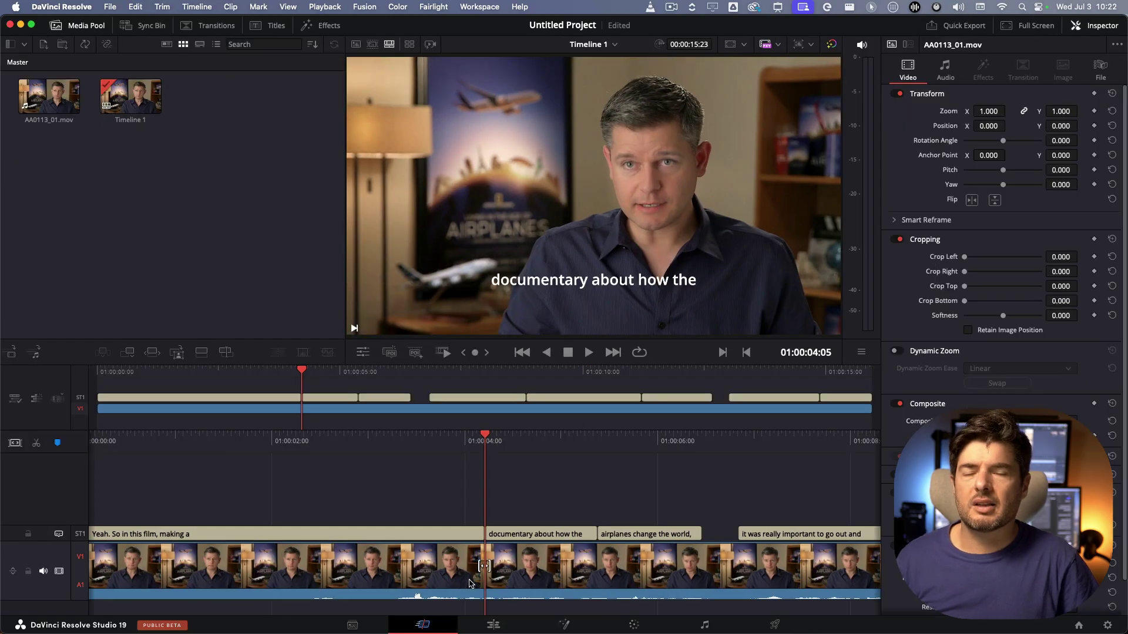
Step: Scrub through the generated captions, then export the subtitles as Subtitle 1.srt to the Desktop
{"action": "left_click_drag", "start_coordinate": [301, 370], "coordinate": [480, 372]}
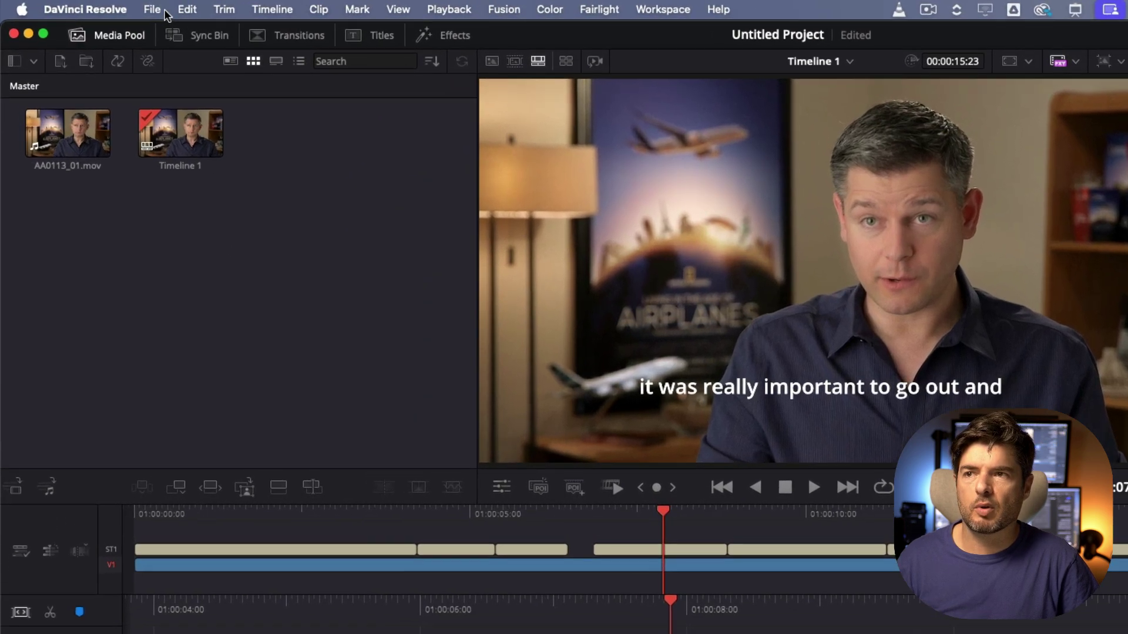
{"action": "left_click", "coordinate": [162, 10]}
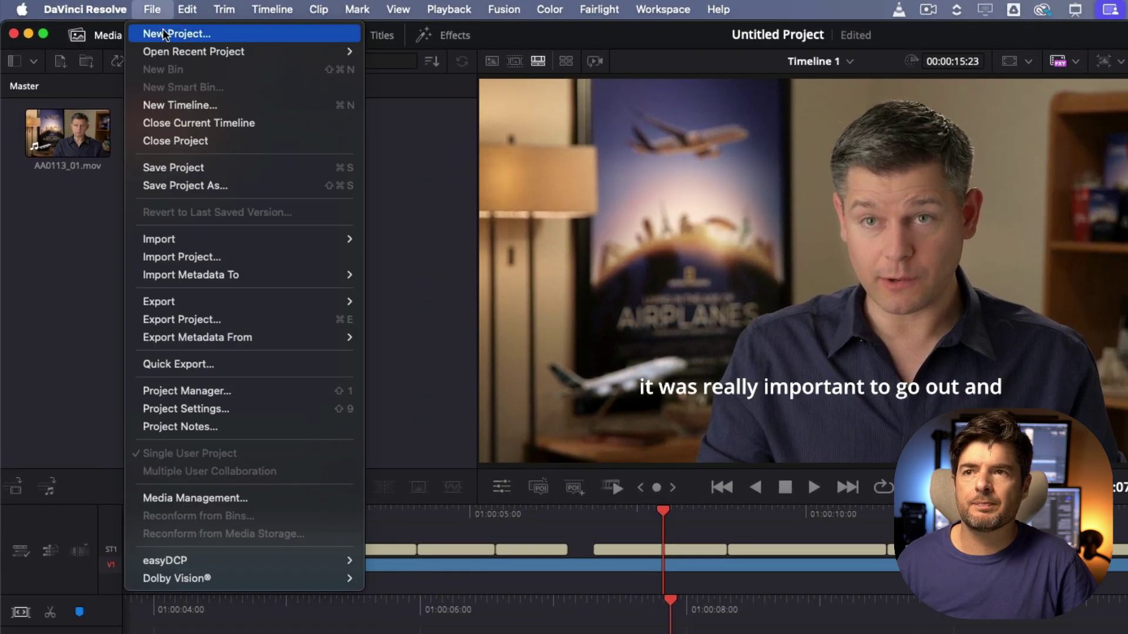
{"action": "mouse_move", "coordinate": [160, 304]}
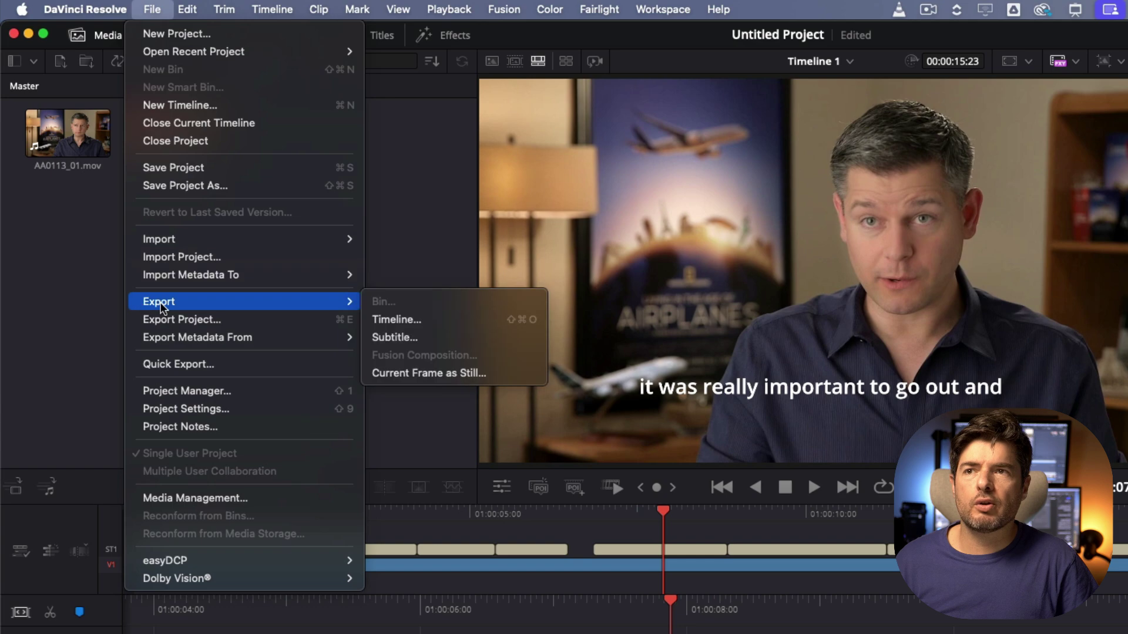
{"action": "left_click", "coordinate": [404, 338]}
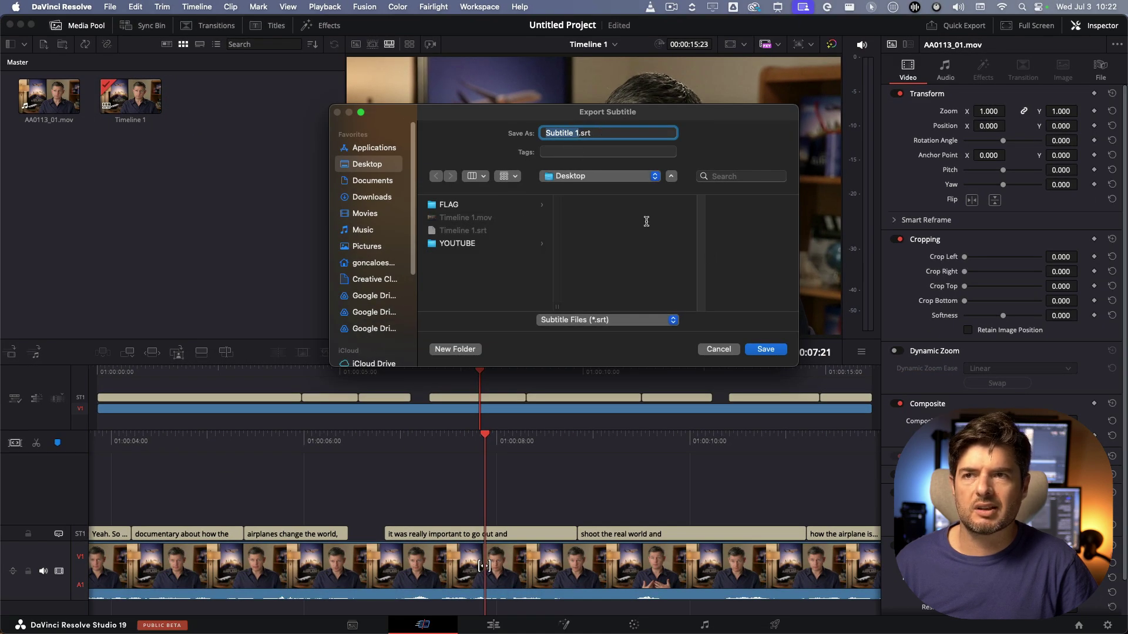
{"action": "left_click", "coordinate": [771, 350]}
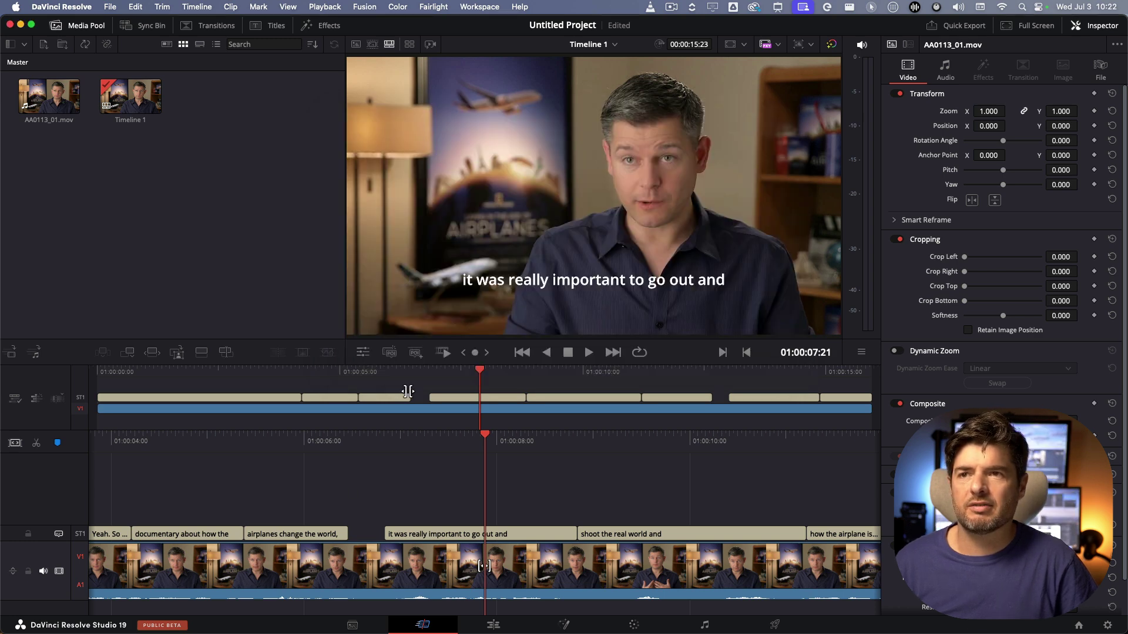
Step: Open Subtitle 1.srt in TextEdit through the Open With > Other chooser
{"action": "right_click", "coordinate": [432, 125]}
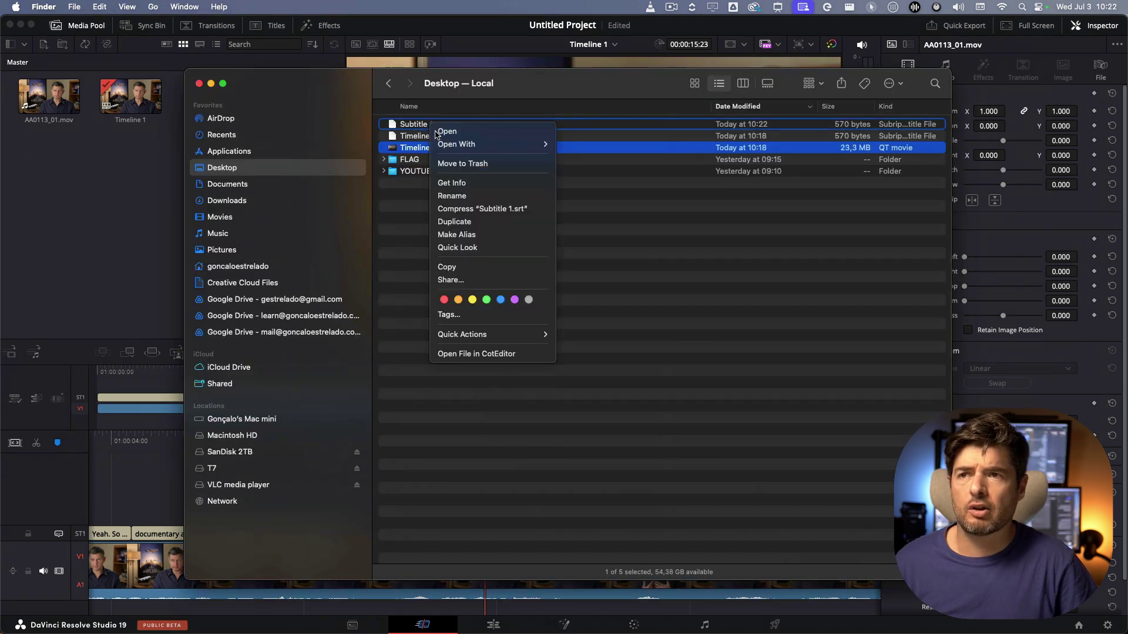
{"action": "mouse_move", "coordinate": [494, 144]}
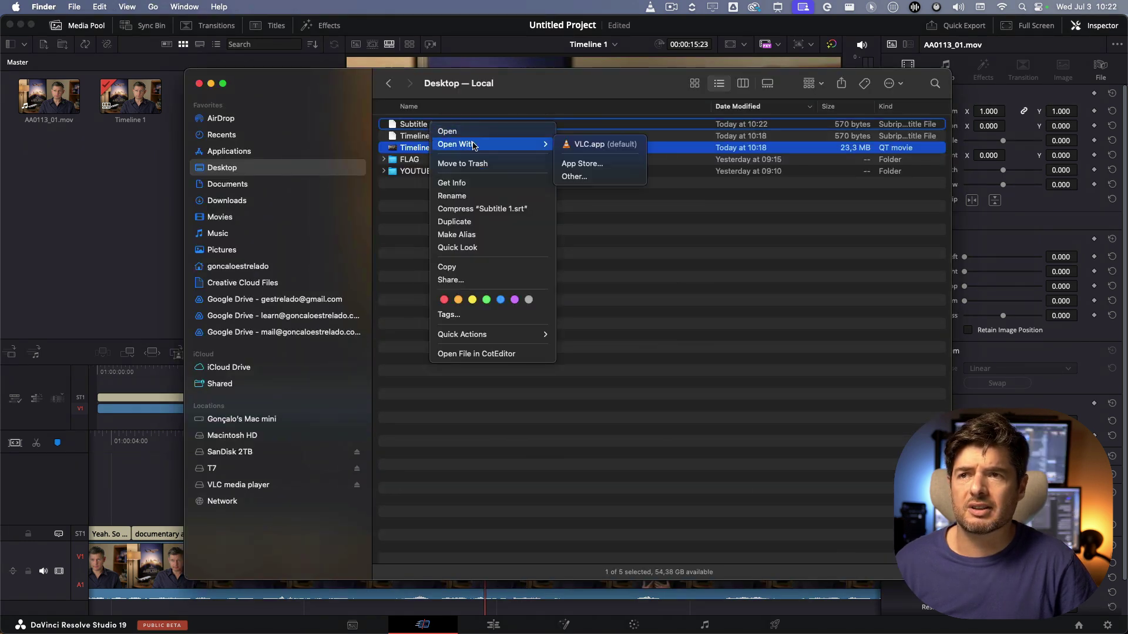
{"action": "left_click", "coordinate": [585, 177]}
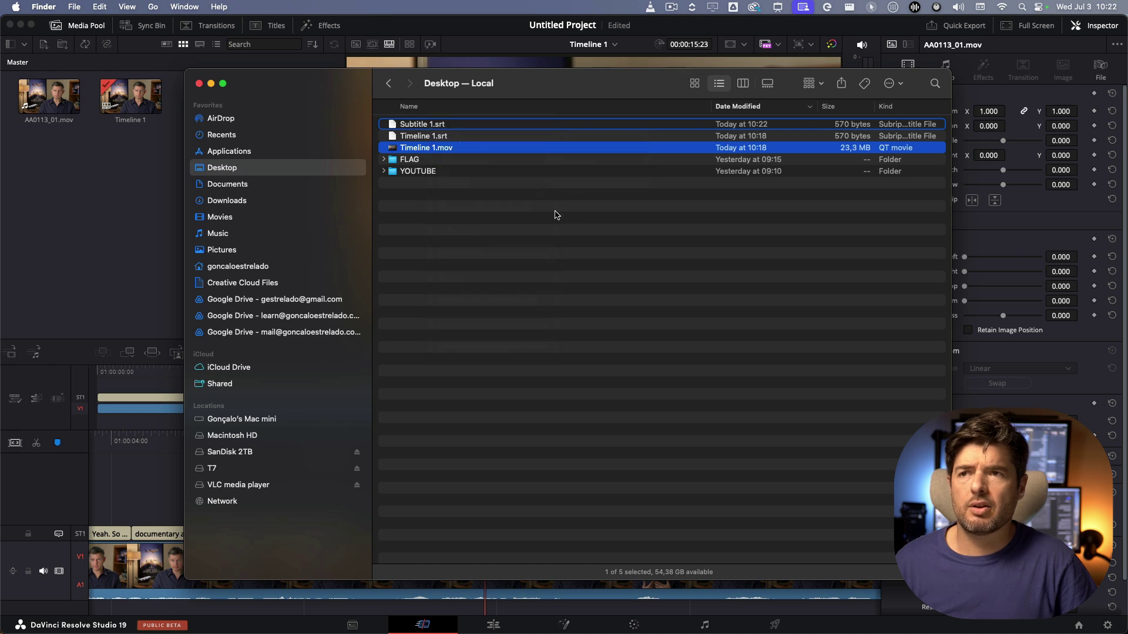
{"action": "scroll", "coordinate": [517, 301], "scroll_direction": "down", "scroll_amount": 15}
{"action": "scroll", "coordinate": [517, 300], "scroll_direction": "up", "scroll_amount": 5}
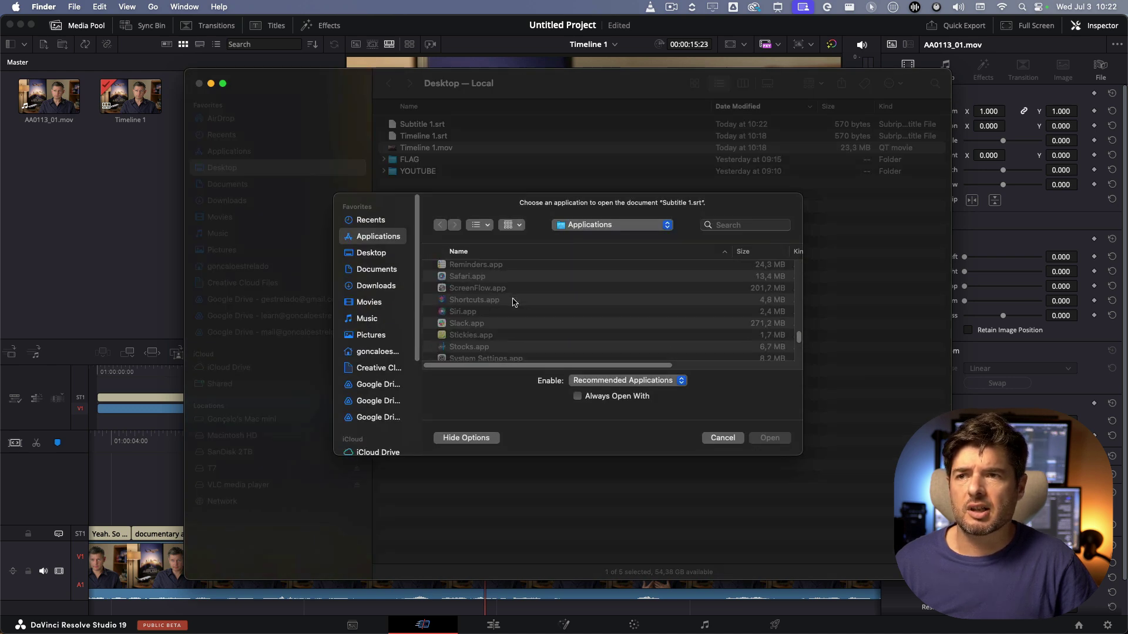
{"action": "left_click", "coordinate": [474, 346]}
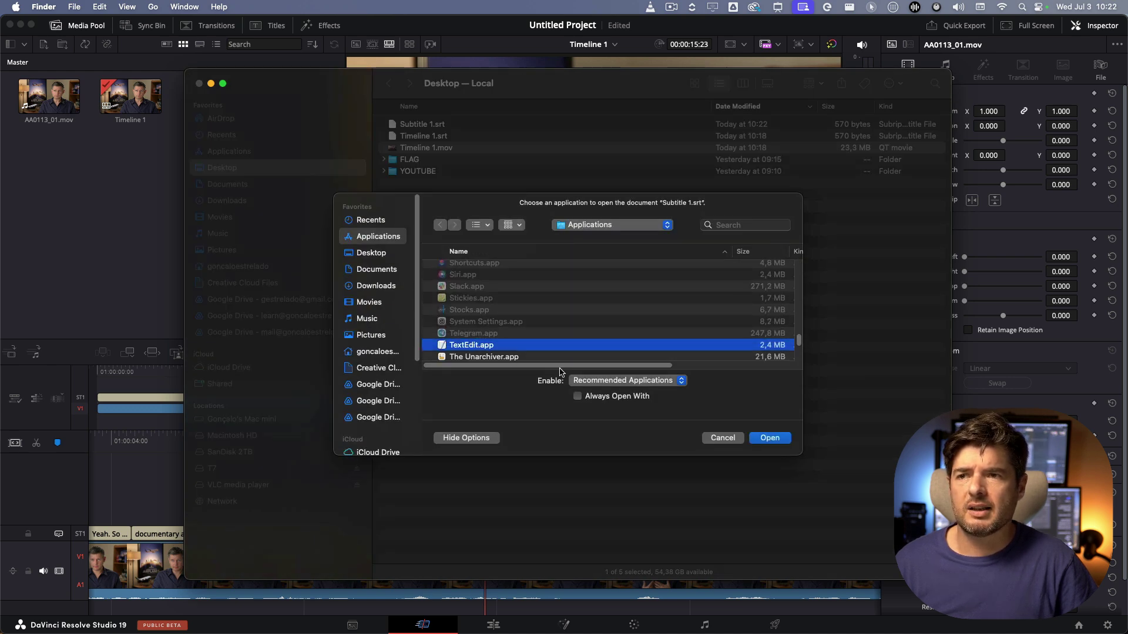
{"action": "left_click", "coordinate": [762, 441]}
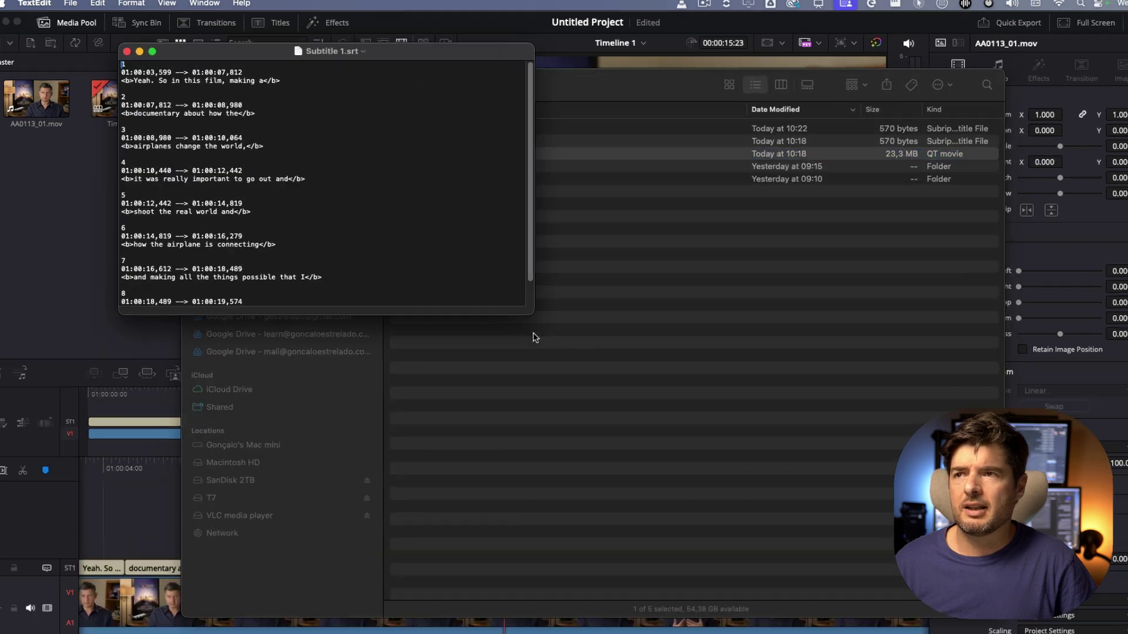
Step: Enlarge the TextEdit window to show all eight cues, then bring the Finder Desktop window forward
{"action": "left_click_drag", "start_coordinate": [532, 313], "coordinate": [899, 505]}
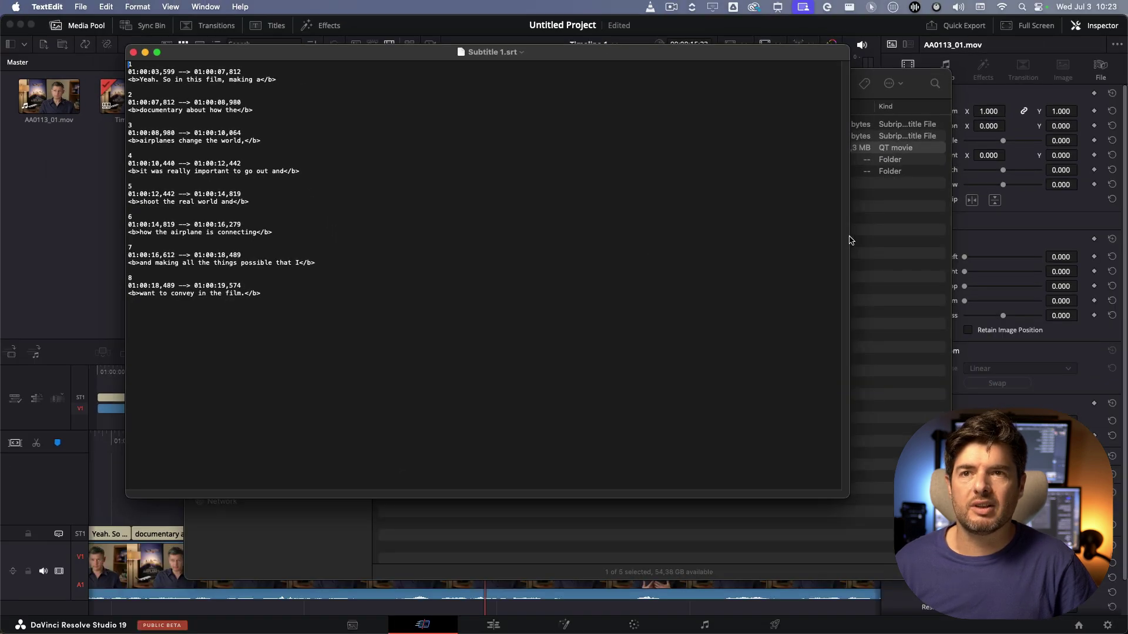
{"action": "left_click", "coordinate": [864, 241]}
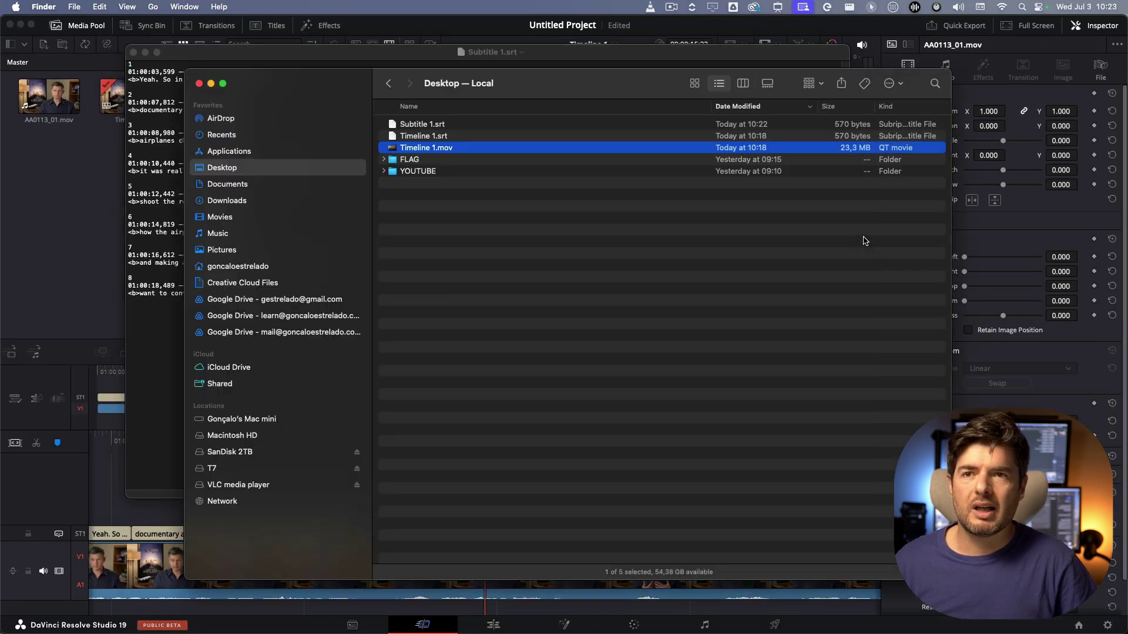
Step: Trash the old Timeline 1.srt, rename Subtitle 1.srt to Timeline 1.srt, and bring up Timeline 1.mov's options
{"action": "left_click", "coordinate": [427, 139]}
{"action": "key", "text": "super+BackSpace"}
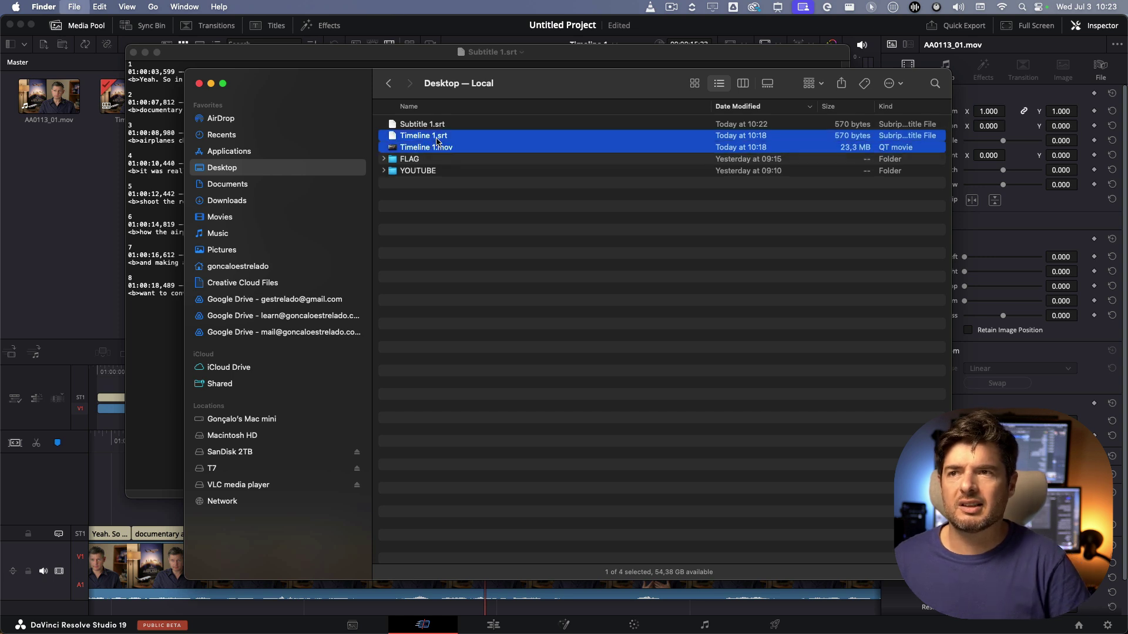
{"action": "left_click", "coordinate": [425, 125]}
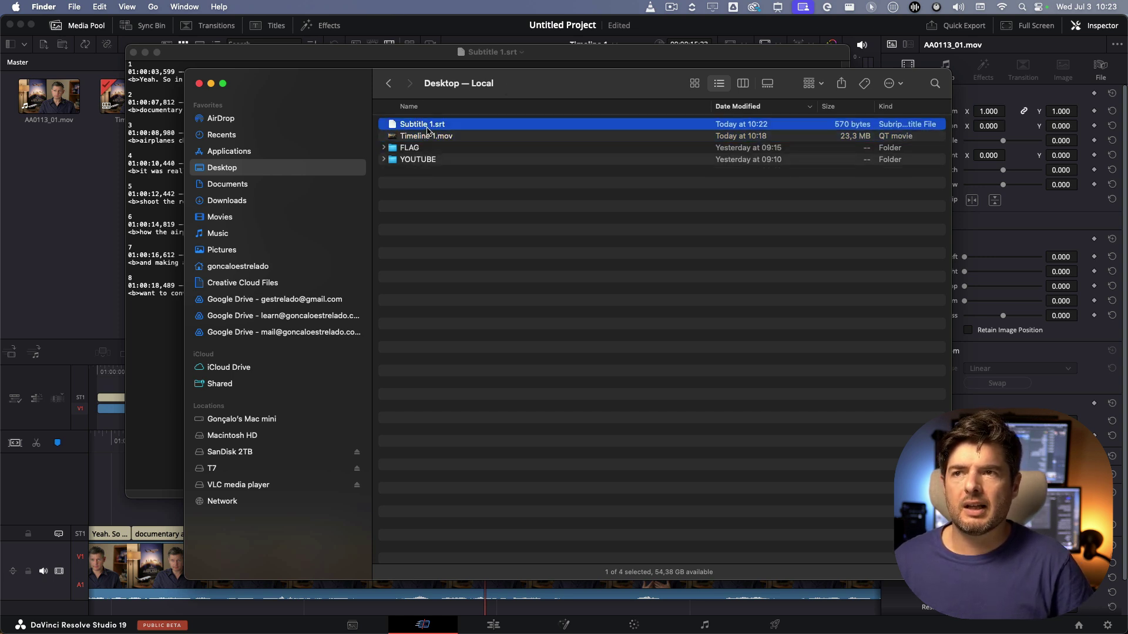
{"action": "key", "text": "Return"}
{"action": "type", "text": "Ti"}
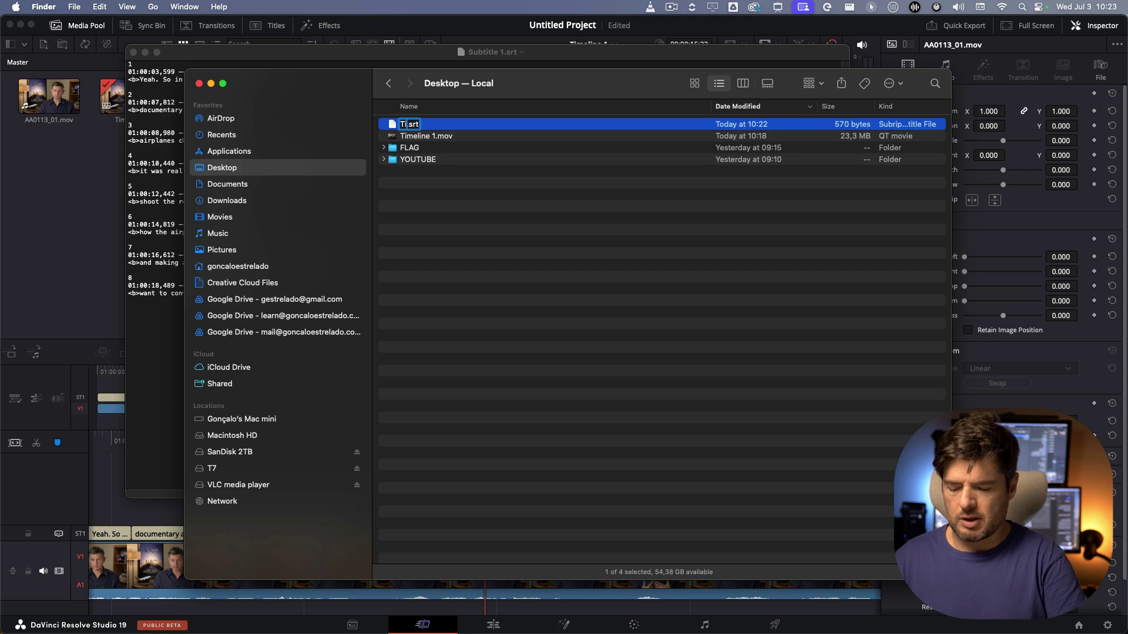
{"action": "type", "text": "me"}
{"action": "type", "text": "line 1"}
{"action": "key", "text": "Return"}
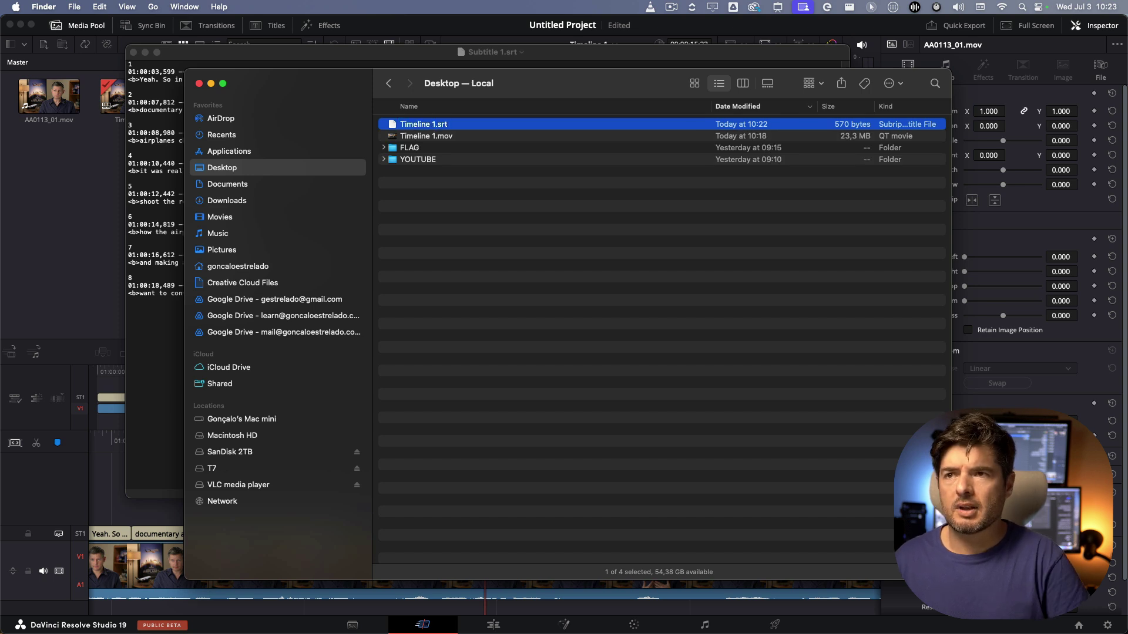
{"action": "right_click", "coordinate": [431, 138]}
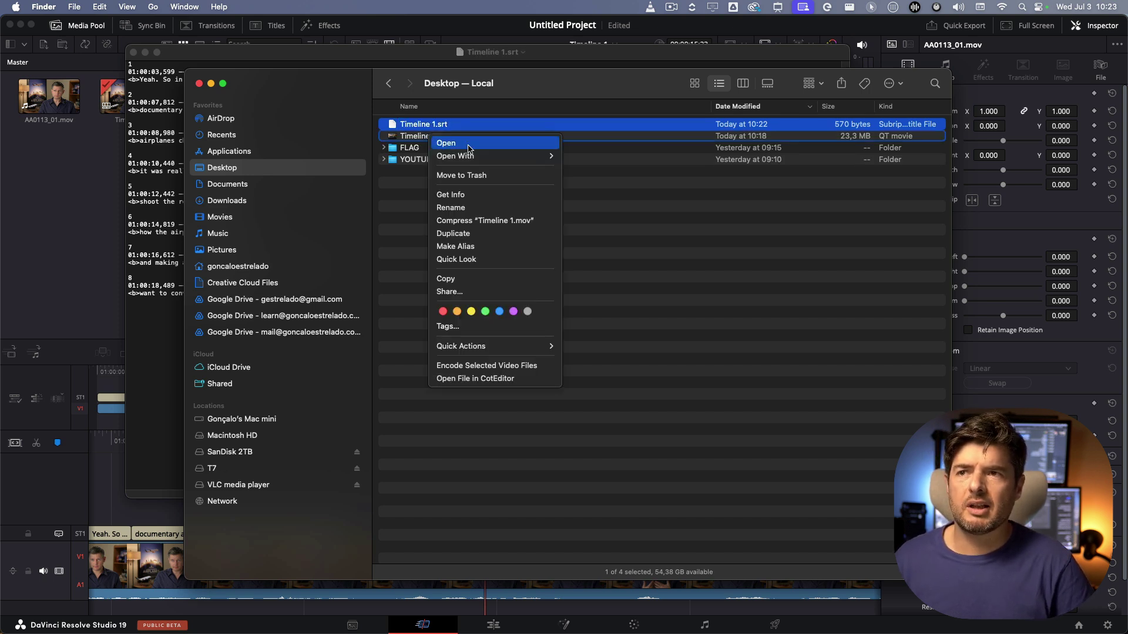
Step: Play Timeline 1.mov in VLC with Timeline 1.srt loaded as its subtitle file
{"action": "mouse_move", "coordinate": [490, 159]}
{"action": "left_click", "coordinate": [602, 214]}
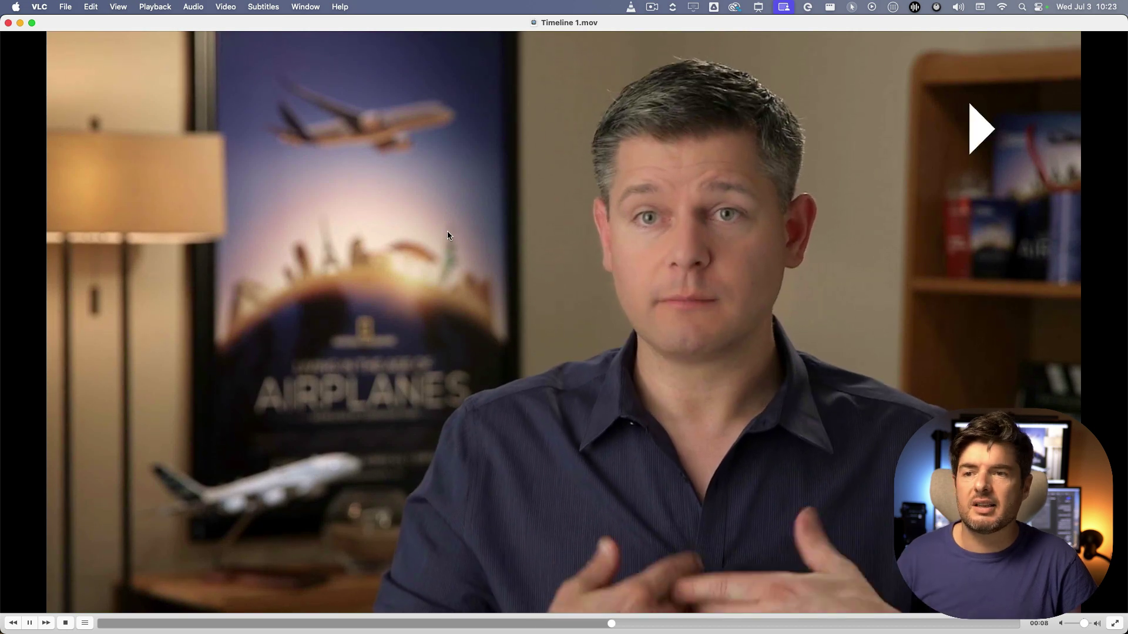
{"action": "left_click", "coordinate": [263, 7]}
{"action": "key", "text": "Escape"}
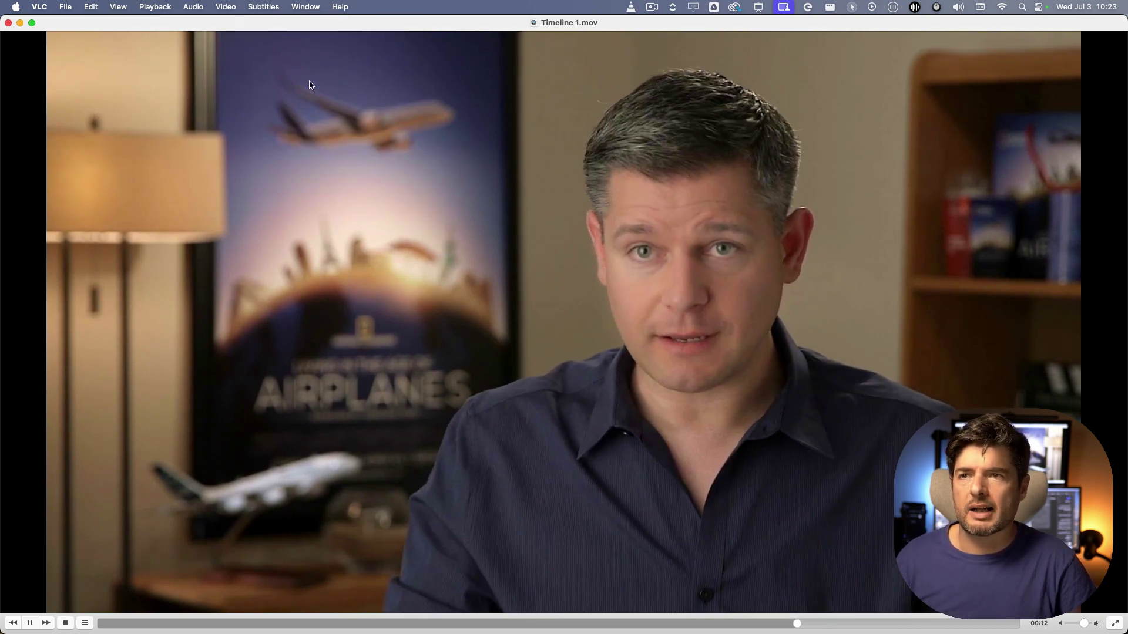
{"action": "left_click", "coordinate": [505, 191]}
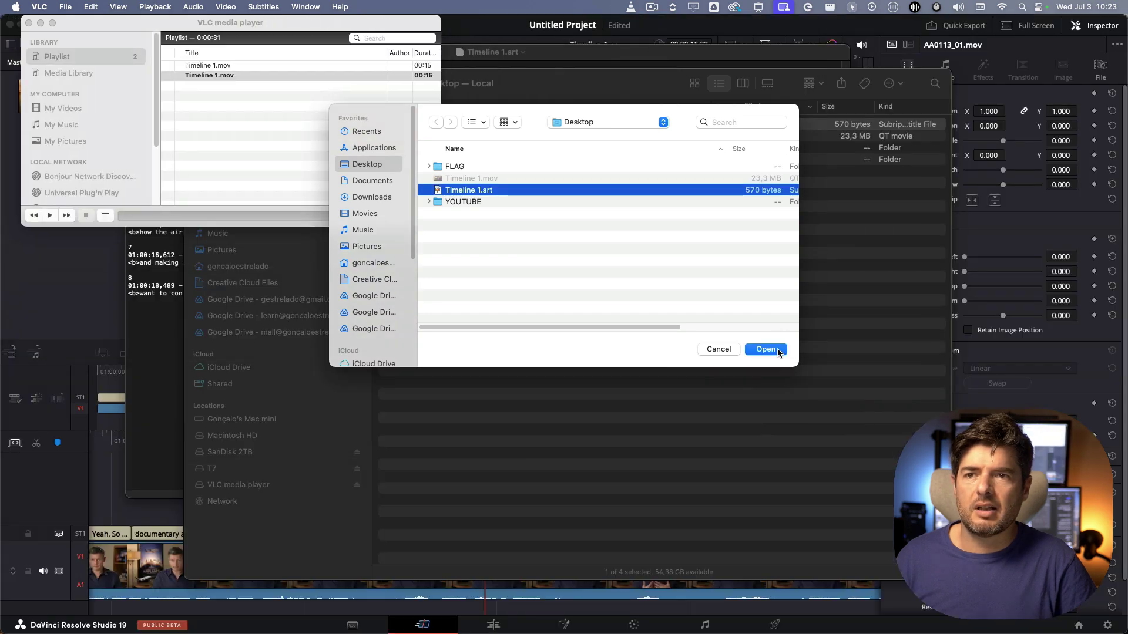
{"action": "left_click", "coordinate": [778, 350]}
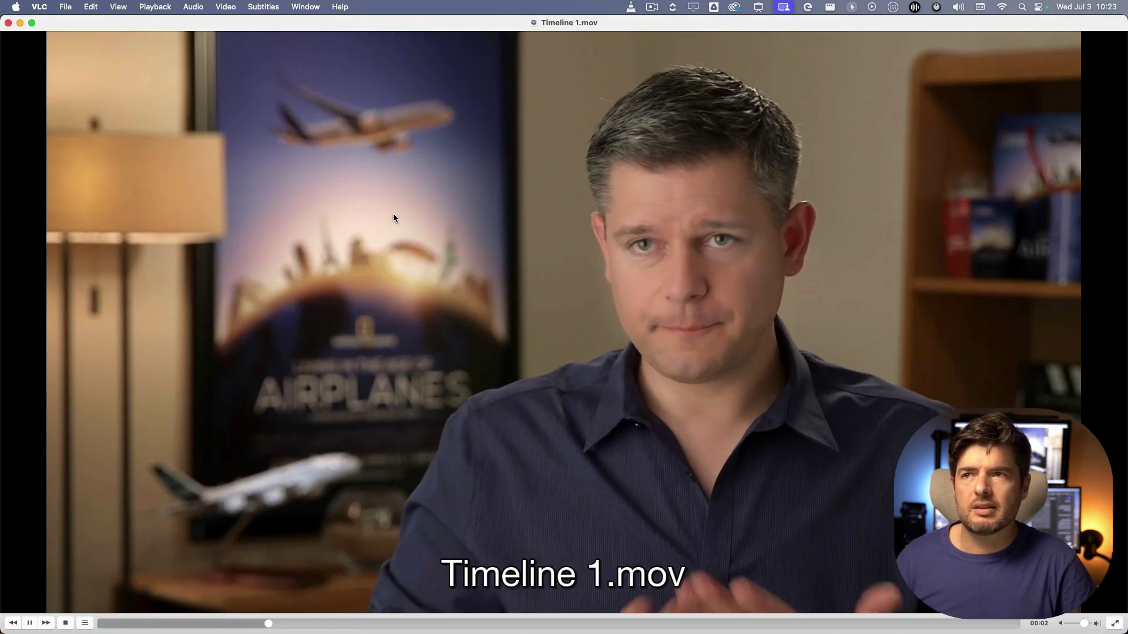
Step: Quit VLC
{"action": "left_click", "coordinate": [276, 8]}
{"action": "mouse_move", "coordinate": [40, 7]}
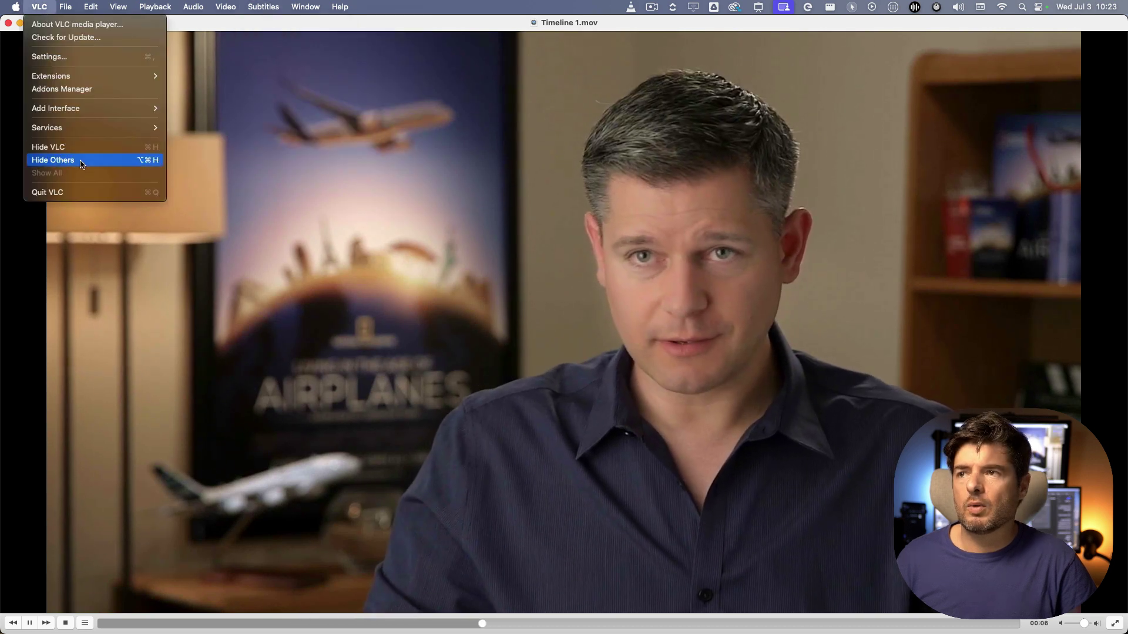
{"action": "left_click", "coordinate": [80, 190]}
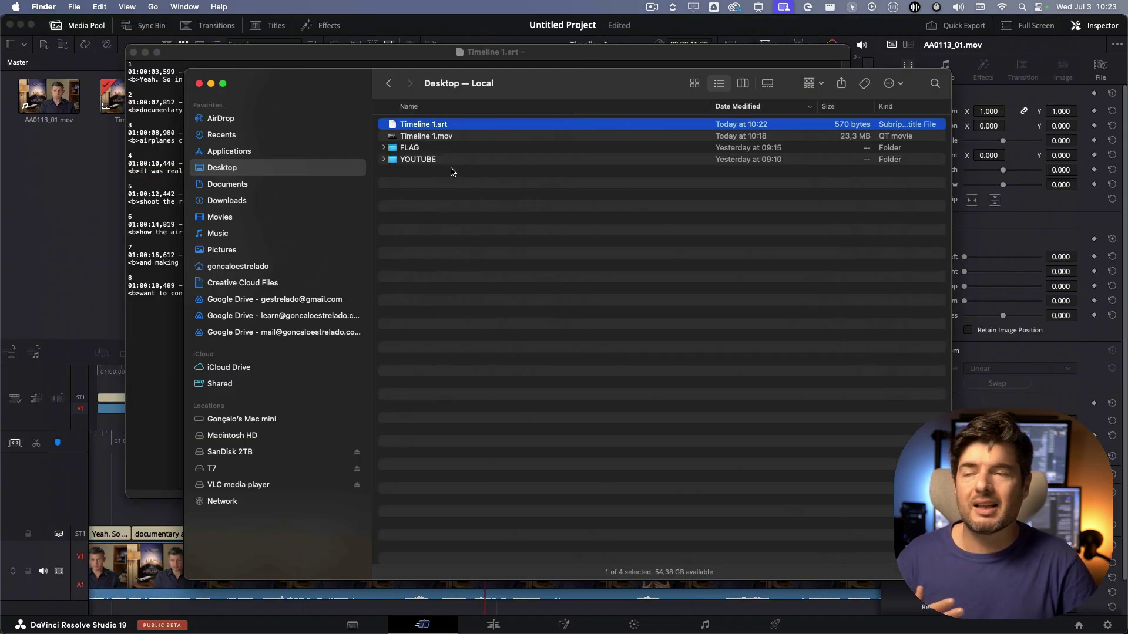
Step: Back in Resolve, enable Export Subtitle with the Subtitle 1 track on the Deliver page
{"action": "key", "text": "super+Tab"}
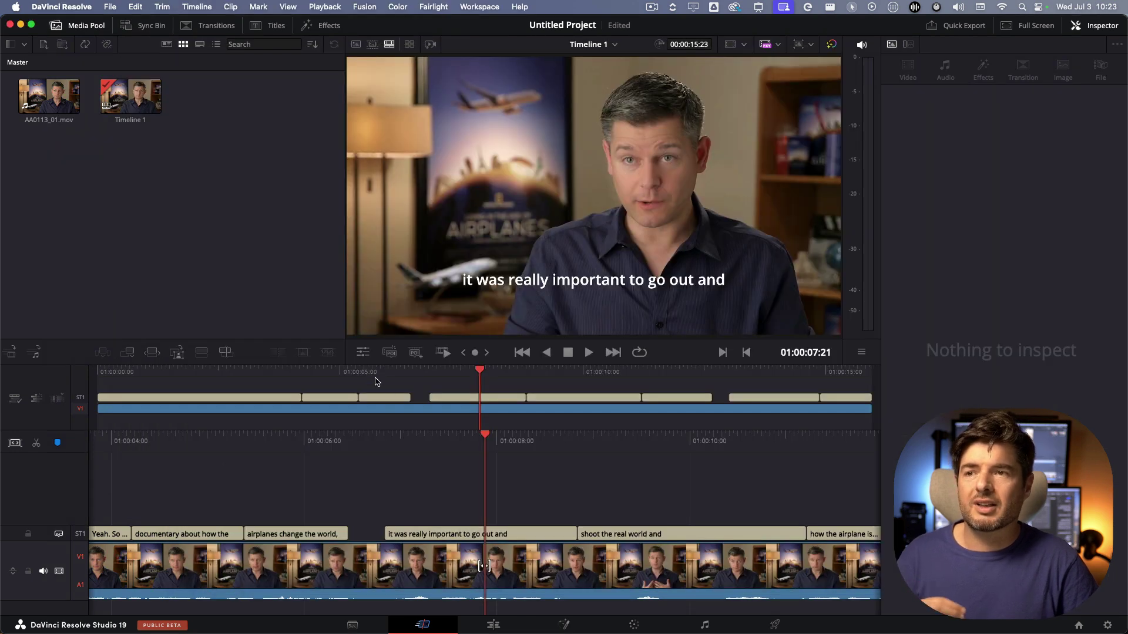
{"action": "left_click", "coordinate": [484, 566]}
{"action": "left_click", "coordinate": [245, 372]}
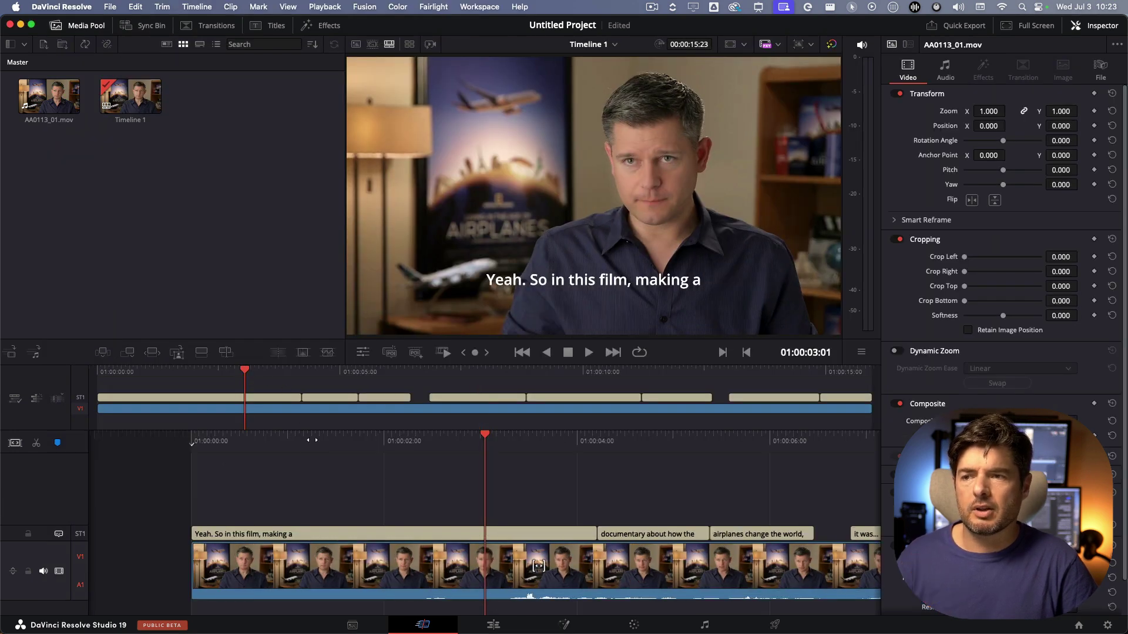
{"action": "left_click", "coordinate": [774, 625]}
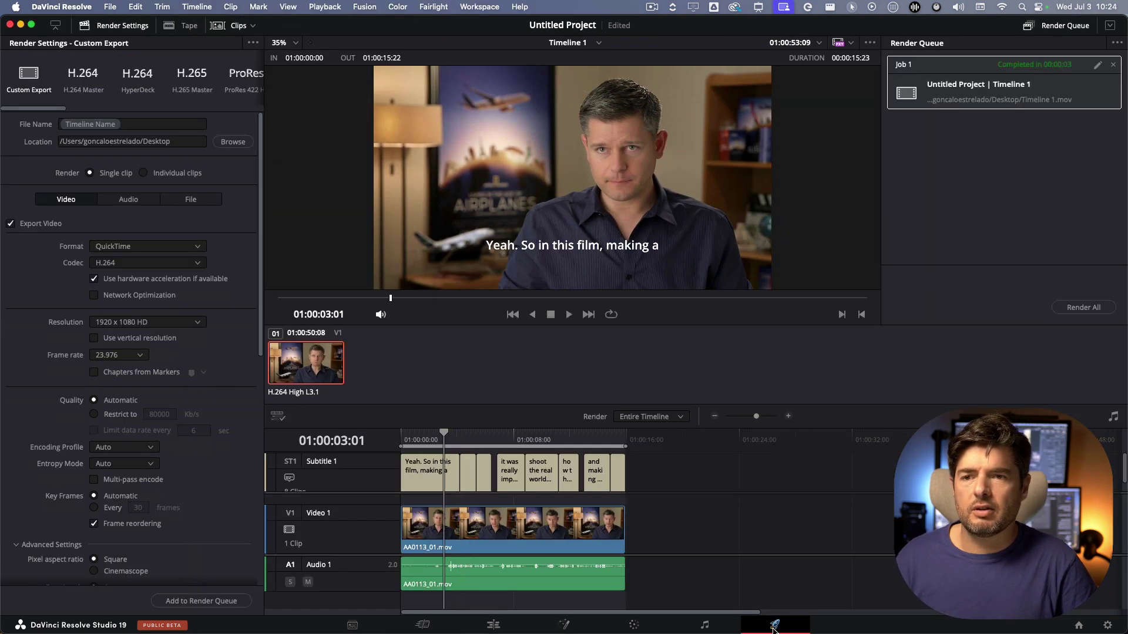
{"action": "scroll", "coordinate": [30, 256], "scroll_direction": "down", "scroll_amount": 15}
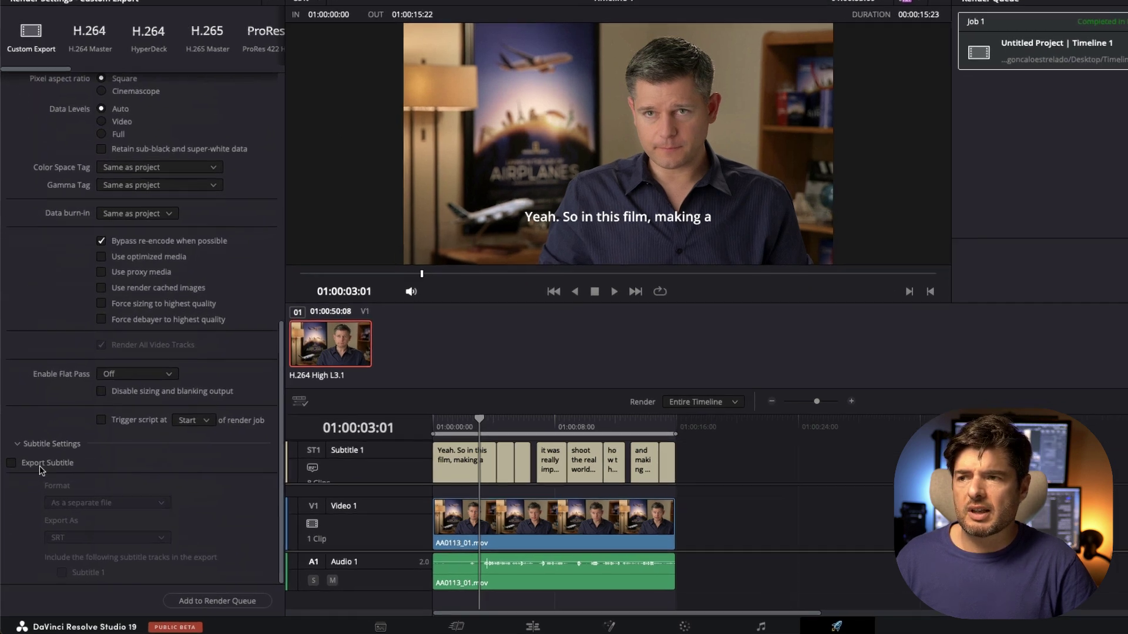
{"action": "left_click", "coordinate": [10, 473]}
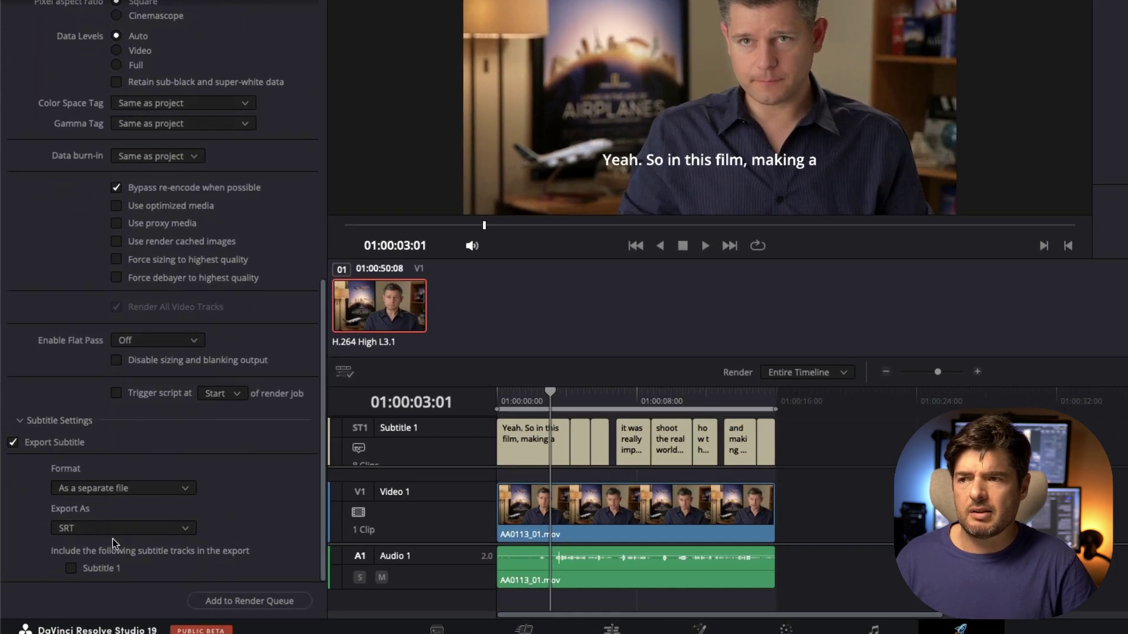
{"action": "left_click", "coordinate": [71, 568]}
Step: Start the timeline timecode at 00:00:00:00, queue the job, replace Timeline 1.mov and render
{"action": "scroll", "coordinate": [290, 477], "scroll_direction": "up", "scroll_amount": 10}
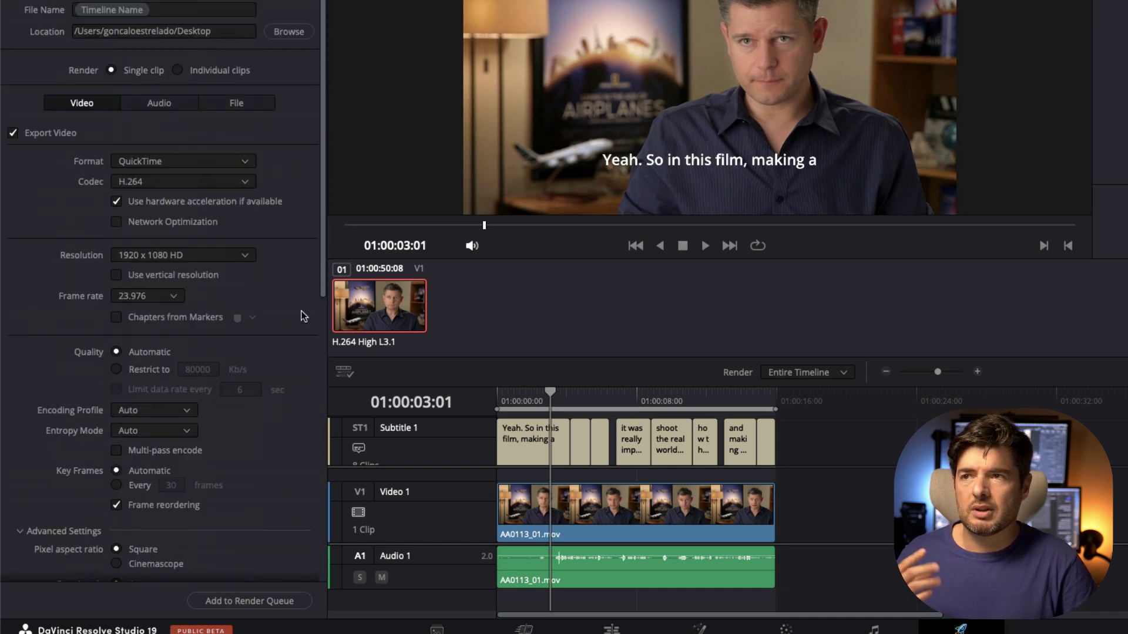
{"action": "left_click", "coordinate": [245, 107]}
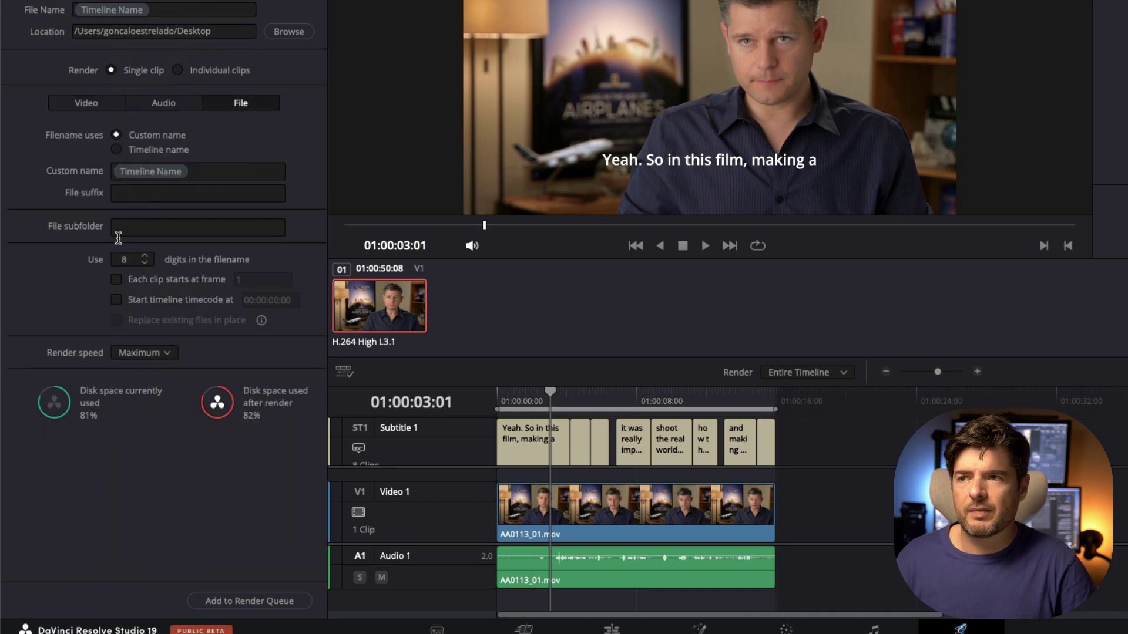
{"action": "left_click", "coordinate": [162, 302]}
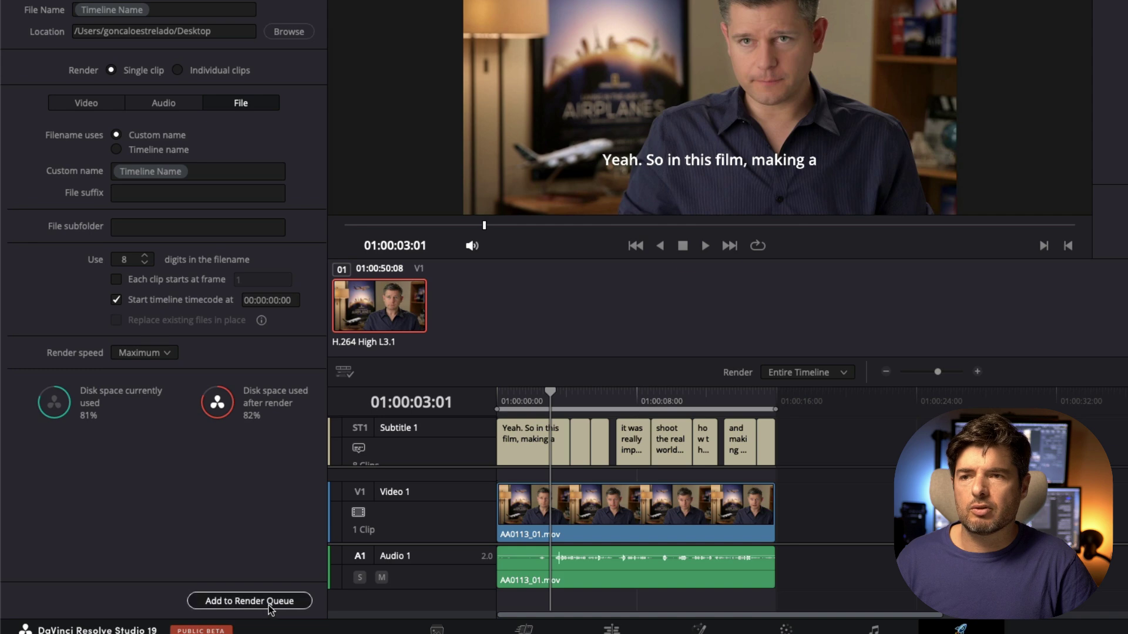
{"action": "left_click", "coordinate": [303, 600]}
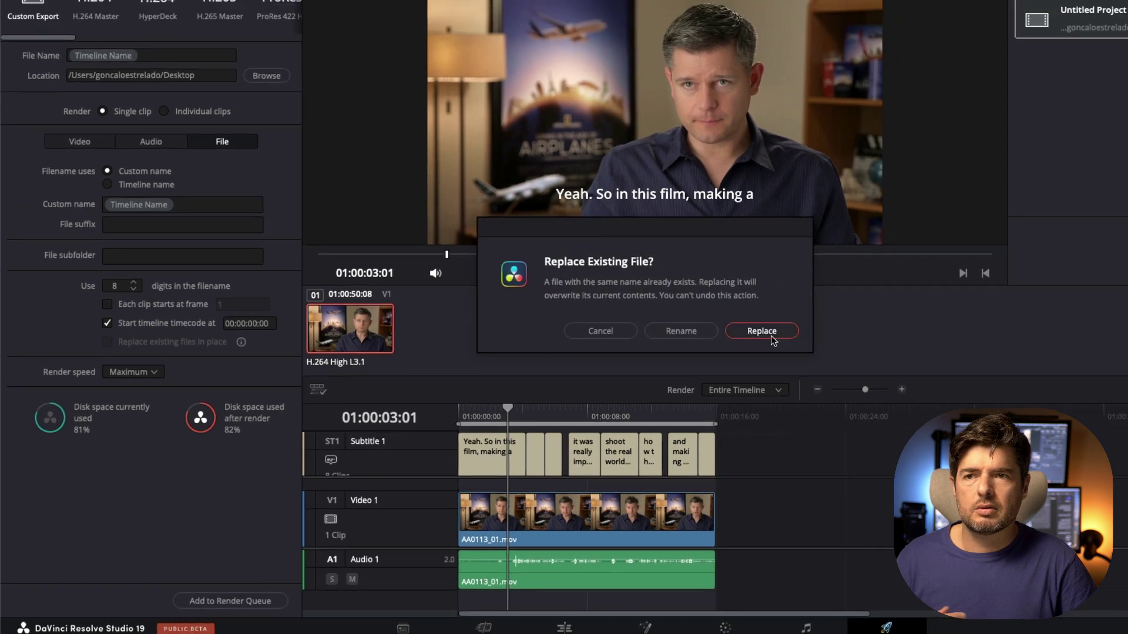
{"action": "left_click", "coordinate": [823, 309]}
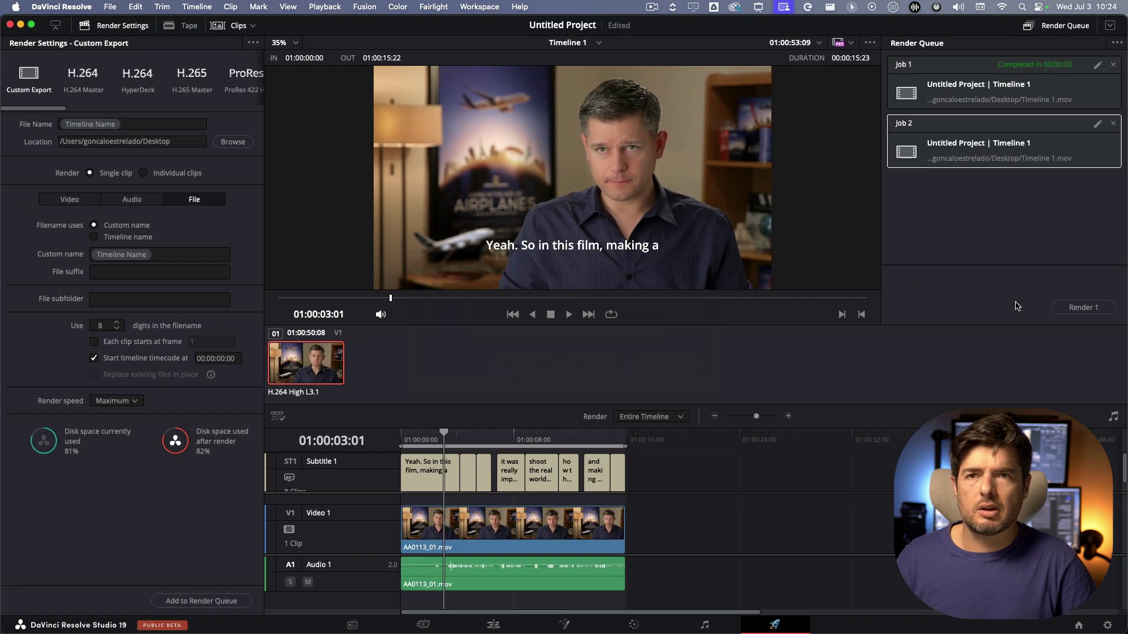
{"action": "left_click", "coordinate": [1089, 310]}
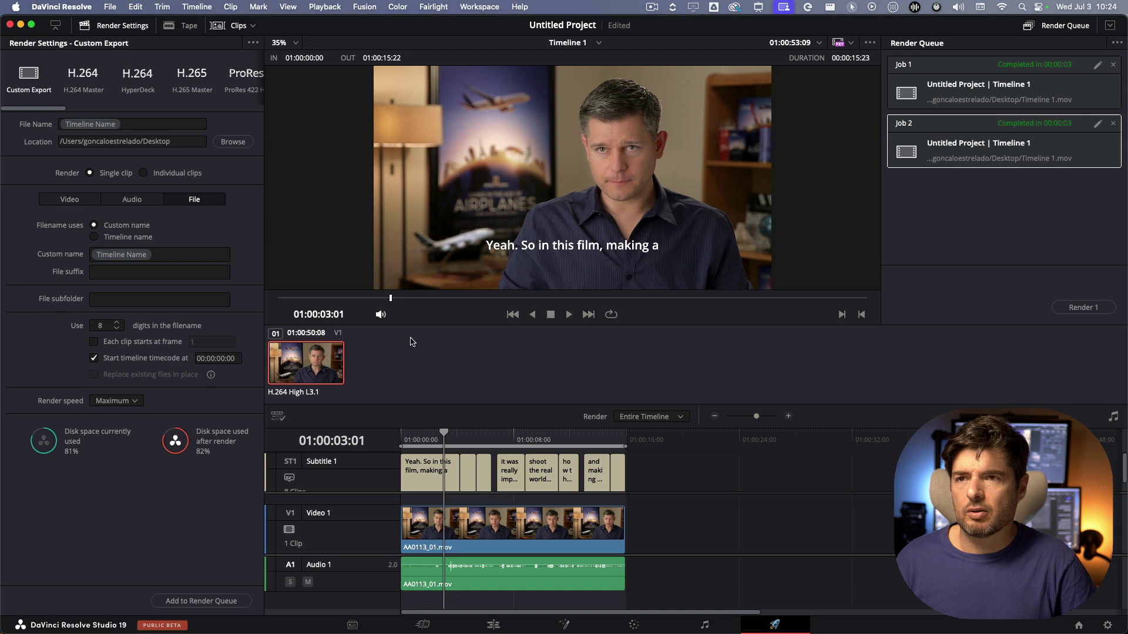
{"action": "key", "text": "ctrl+Up"}
Step: Open Subtitle 1.srt in TextEdit to confirm its eight cues start at 00:00:00,000, then bring up Timeline 1.mov's options
{"action": "left_click", "coordinate": [755, 194]}
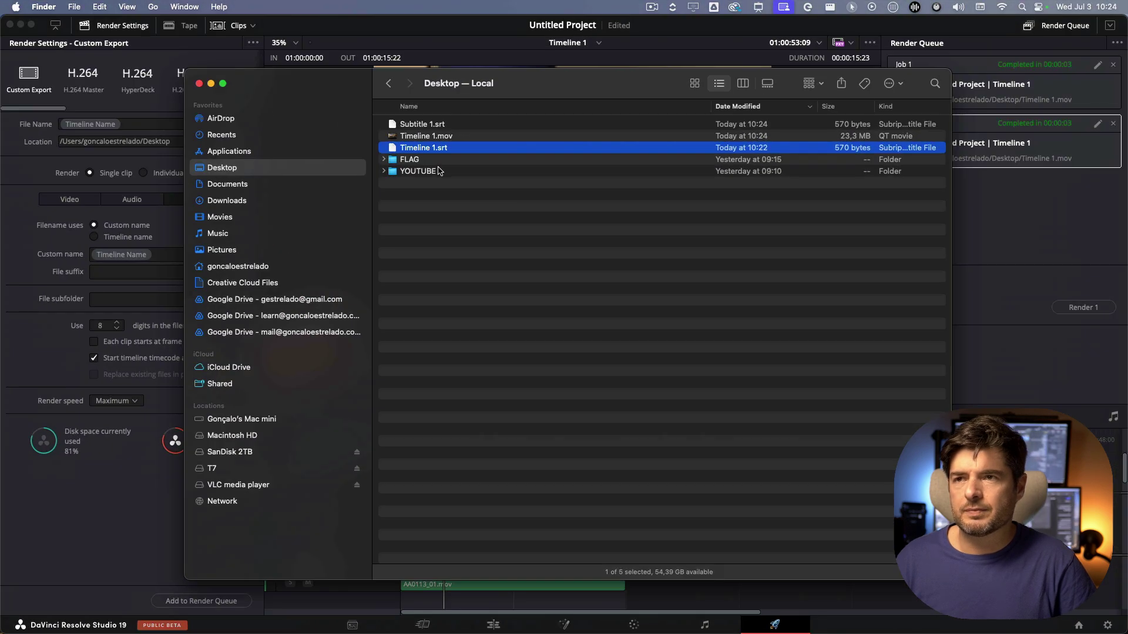
{"action": "left_click", "coordinate": [428, 125]}
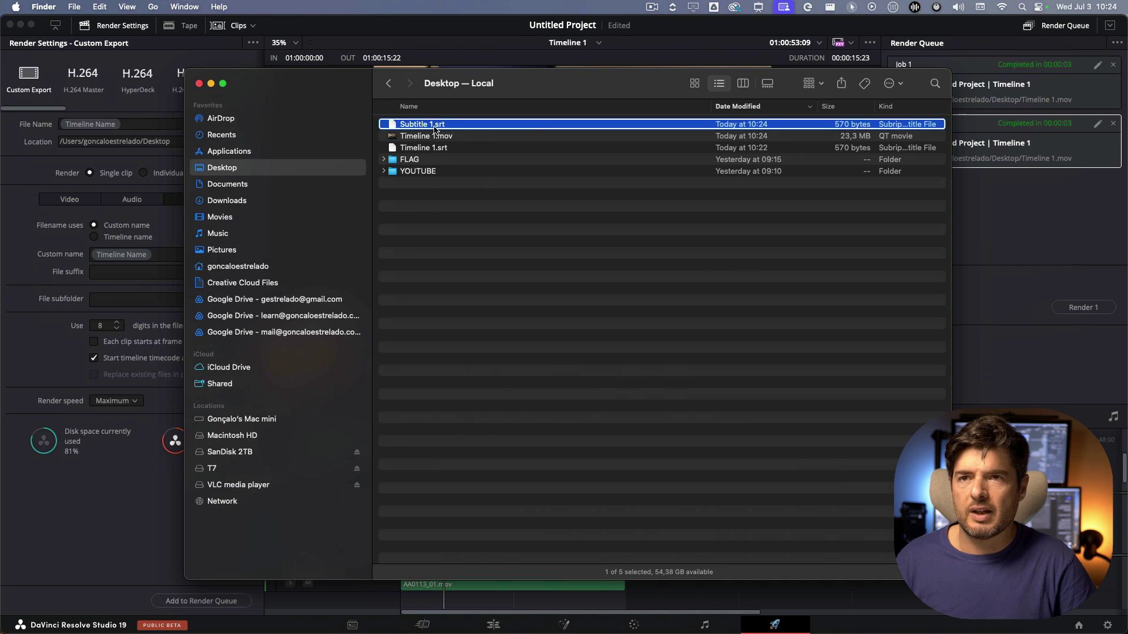
{"action": "right_click", "coordinate": [435, 126]}
{"action": "left_click", "coordinate": [635, 136]}
{"action": "left_click_drag", "start_coordinate": [518, 300], "coordinate": [647, 479]}
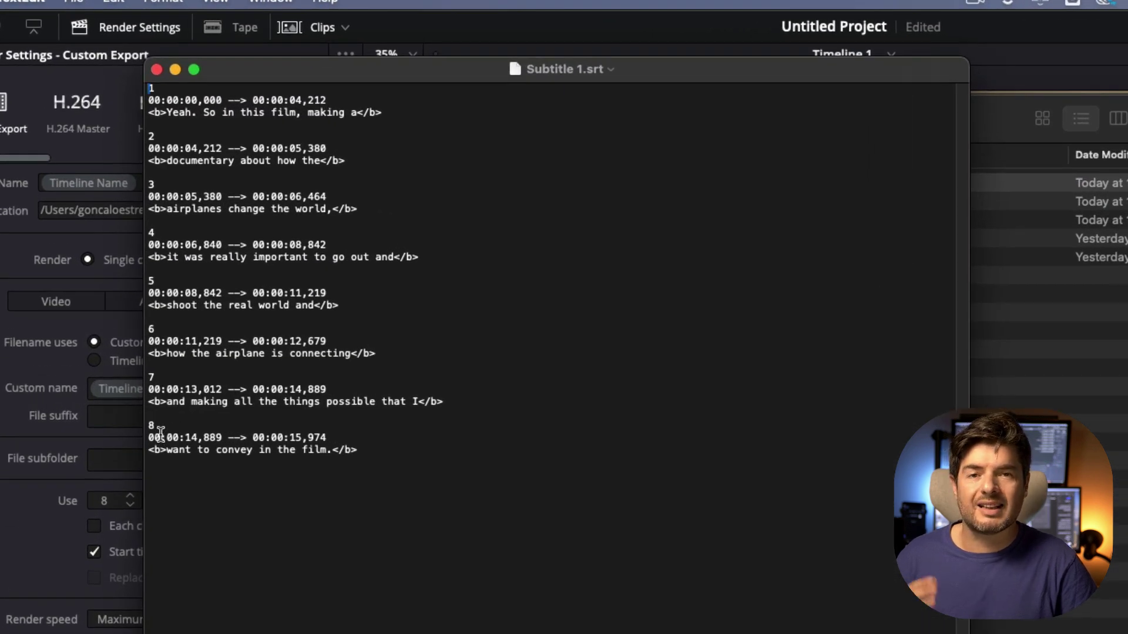
{"action": "key", "text": "super+Tab"}
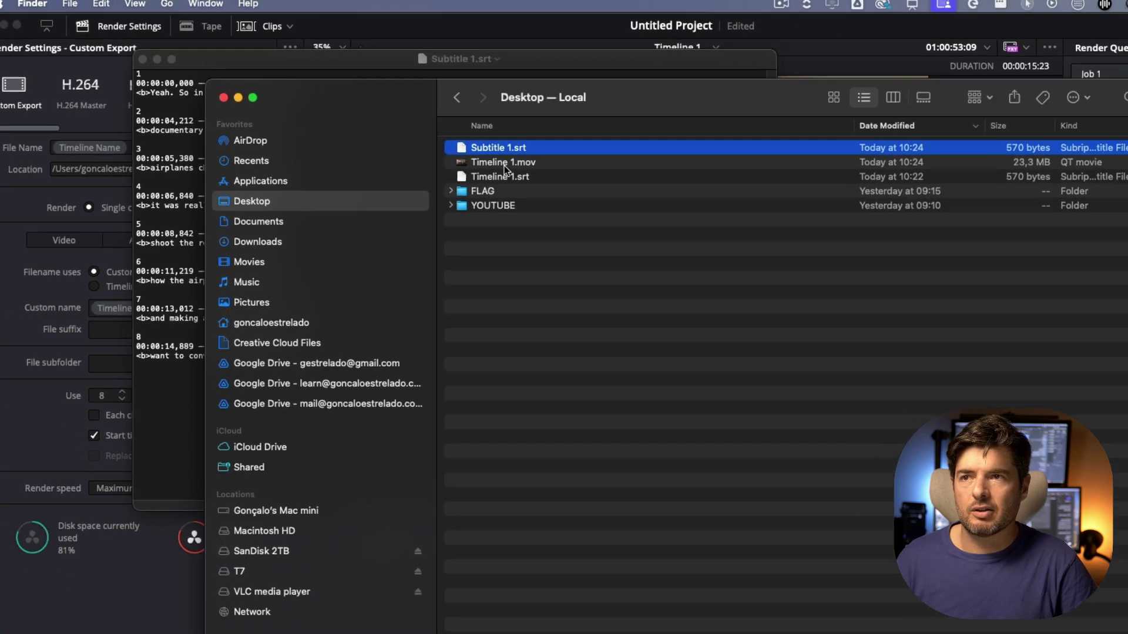
{"action": "right_click", "coordinate": [619, 200]}
Step: Play Timeline 1.mov in VLC with Subtitle 1.srt added as its subtitle track, scrubbing back to check sync
{"action": "mouse_move", "coordinate": [725, 234]}
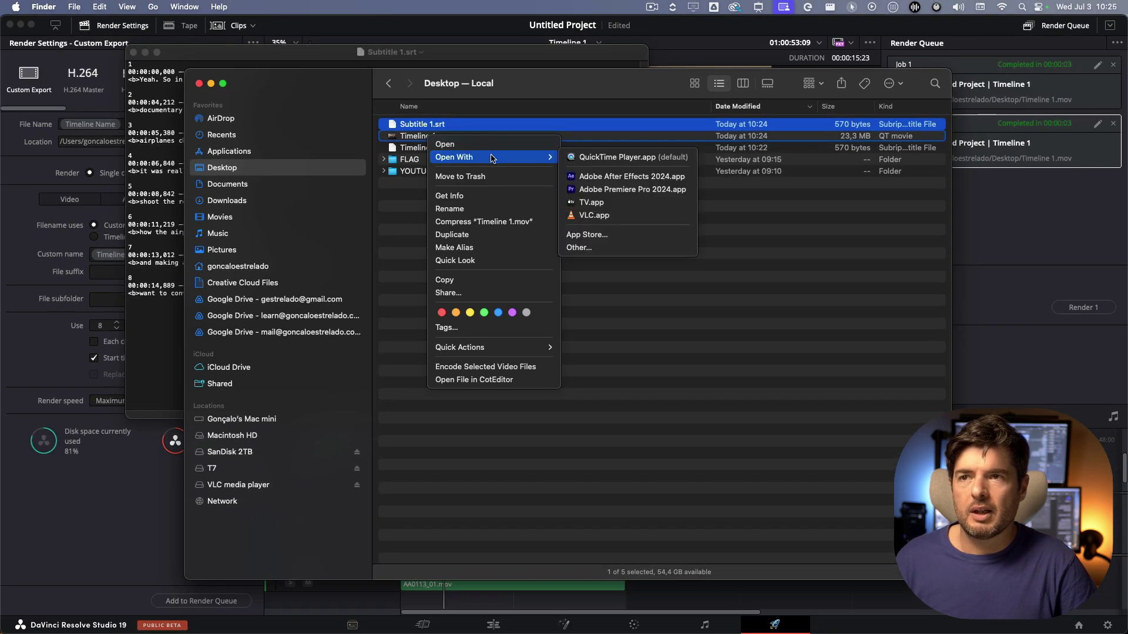
{"action": "left_click", "coordinate": [612, 216]}
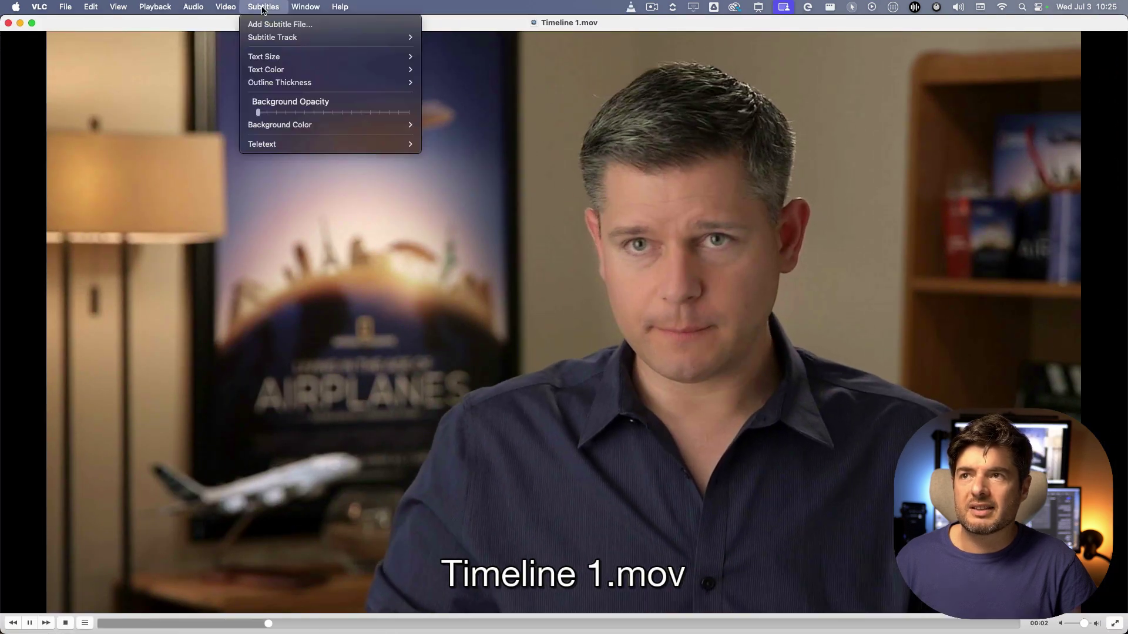
{"action": "left_click", "coordinate": [577, 103]}
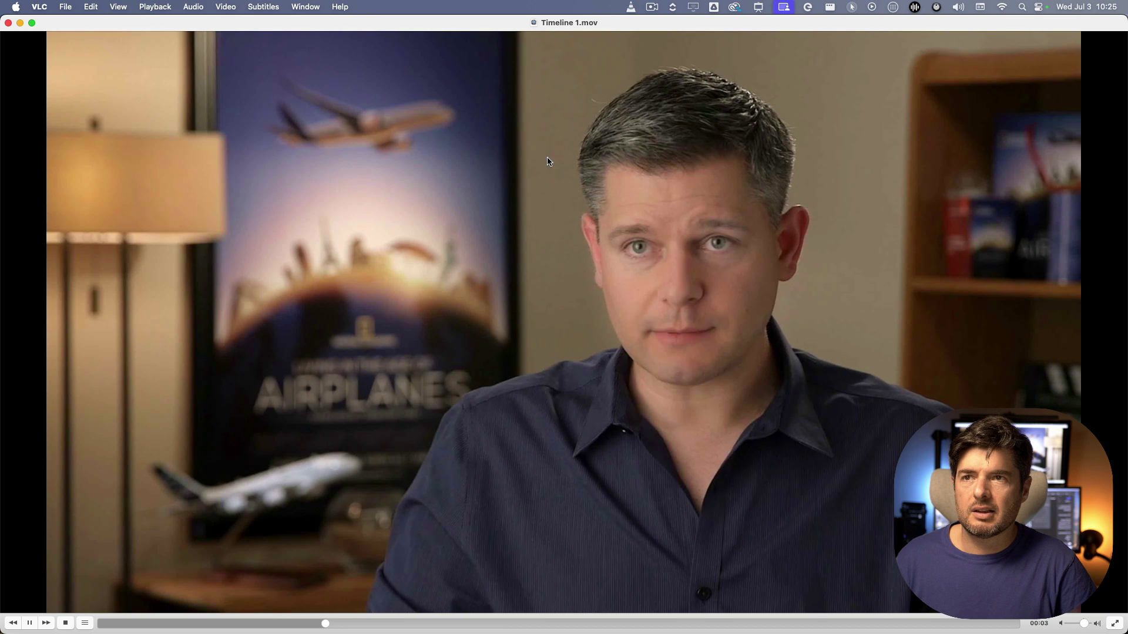
{"action": "left_click", "coordinate": [473, 179]}
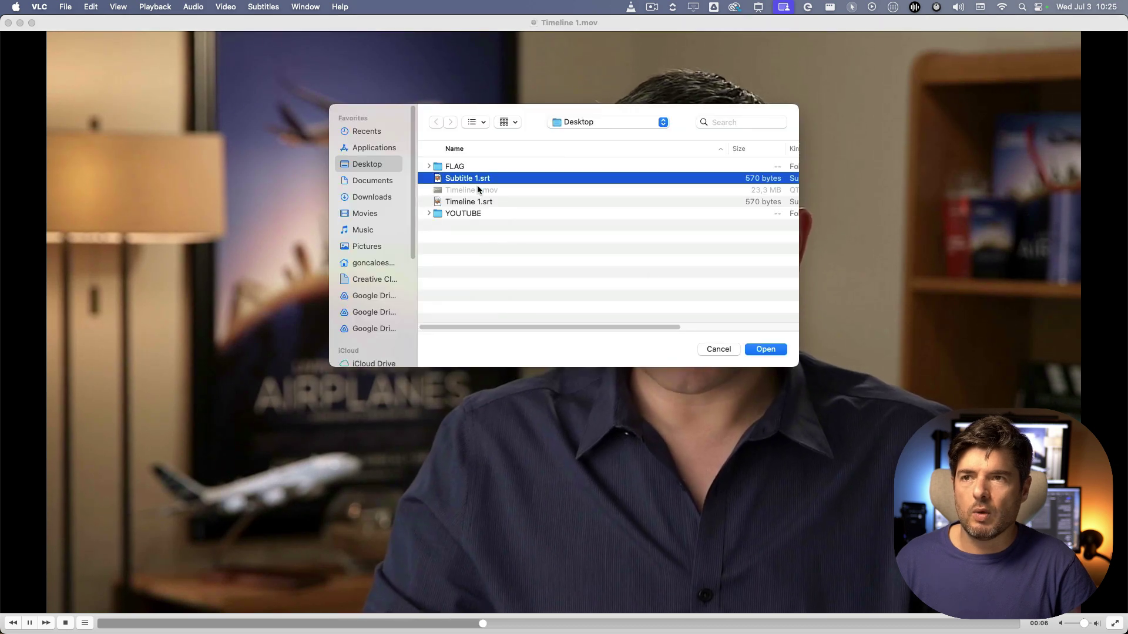
{"action": "left_click", "coordinate": [766, 349]}
{"action": "left_click", "coordinate": [370, 623]}
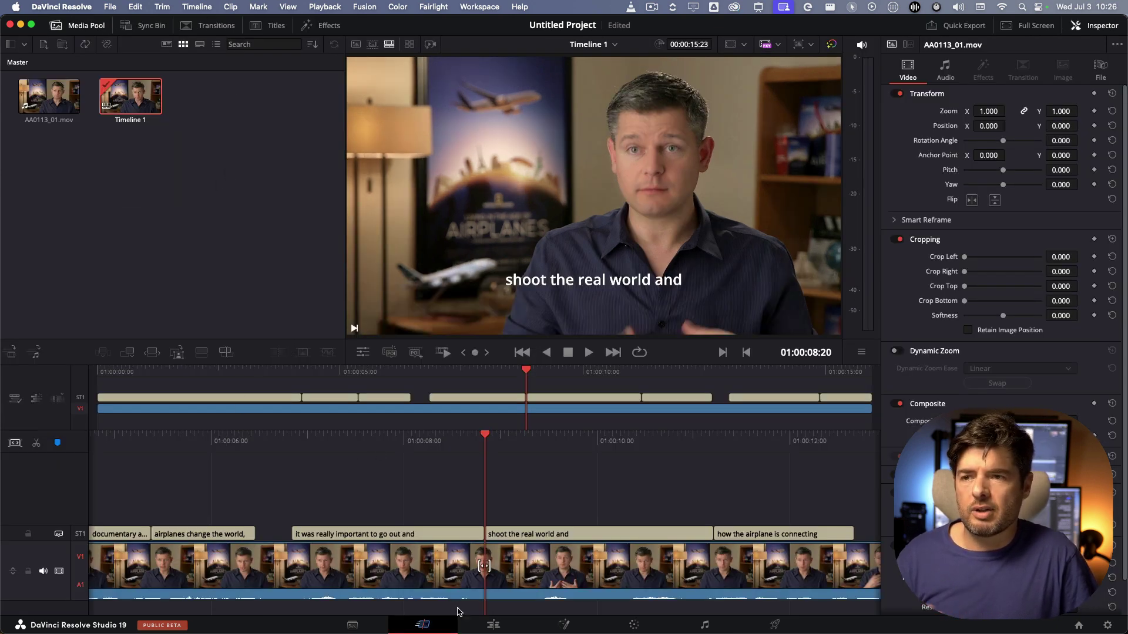
Step: On the Edit page, set Timeline 1's starting timecode to 00:00:00:00 from the Media Pool
{"action": "left_click", "coordinate": [488, 630]}
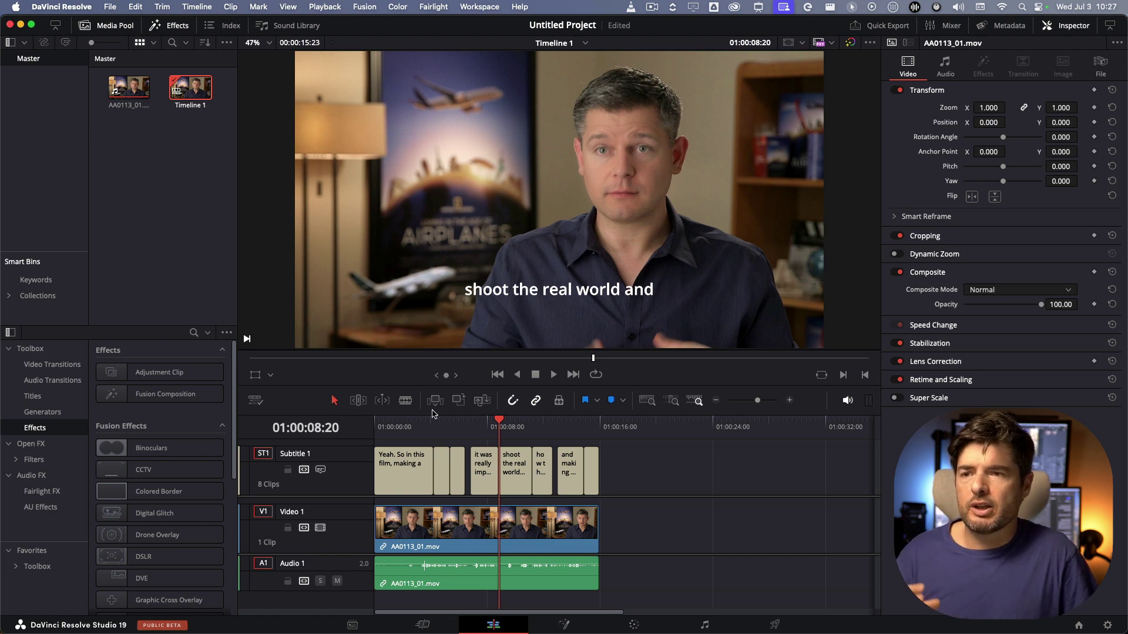
{"action": "left_click", "coordinate": [202, 7]}
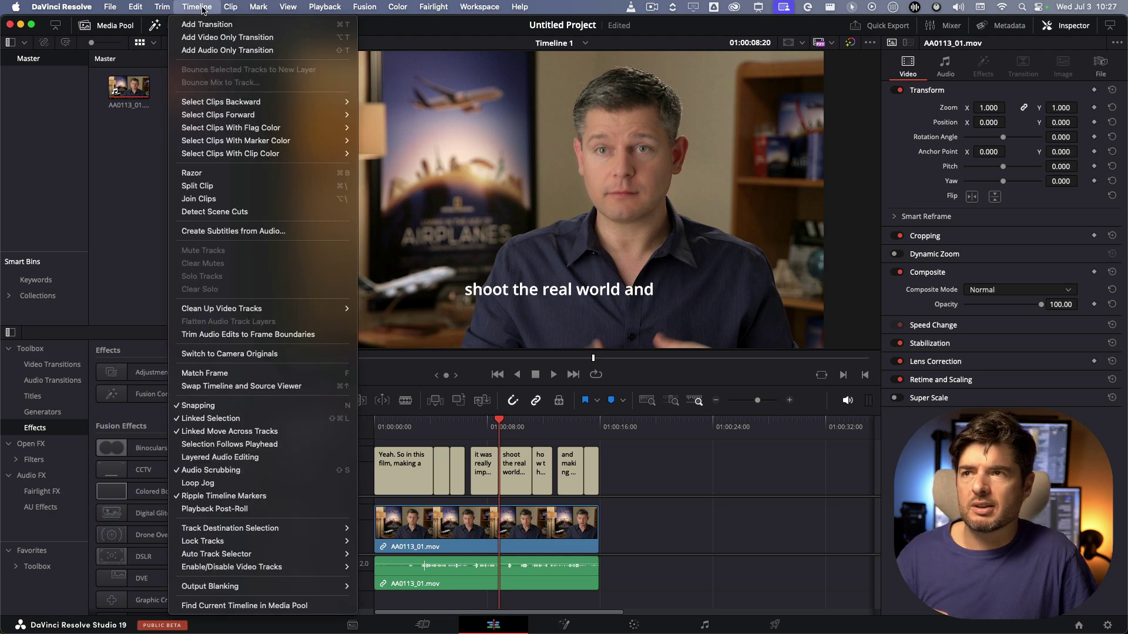
{"action": "right_click", "coordinate": [182, 94]}
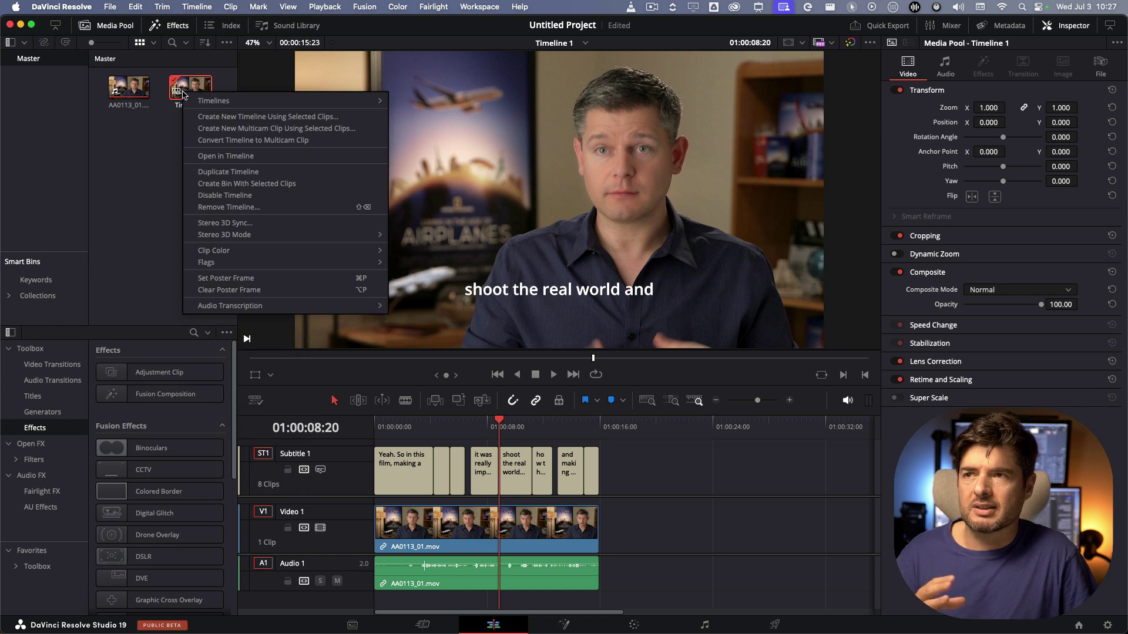
{"action": "mouse_move", "coordinate": [271, 103]}
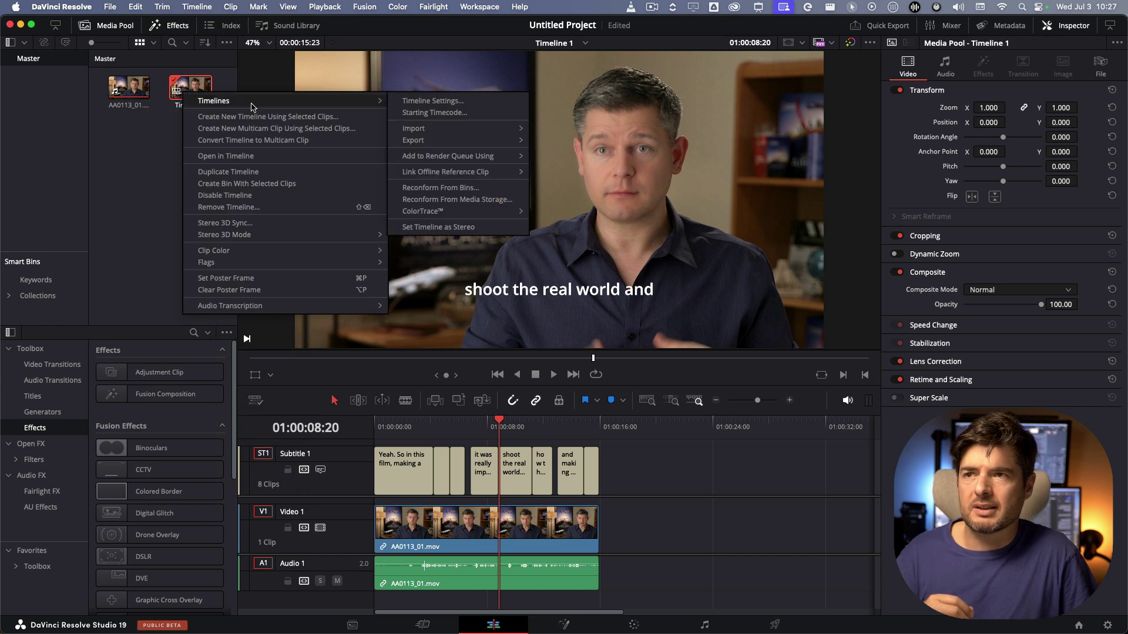
{"action": "left_click", "coordinate": [441, 113]}
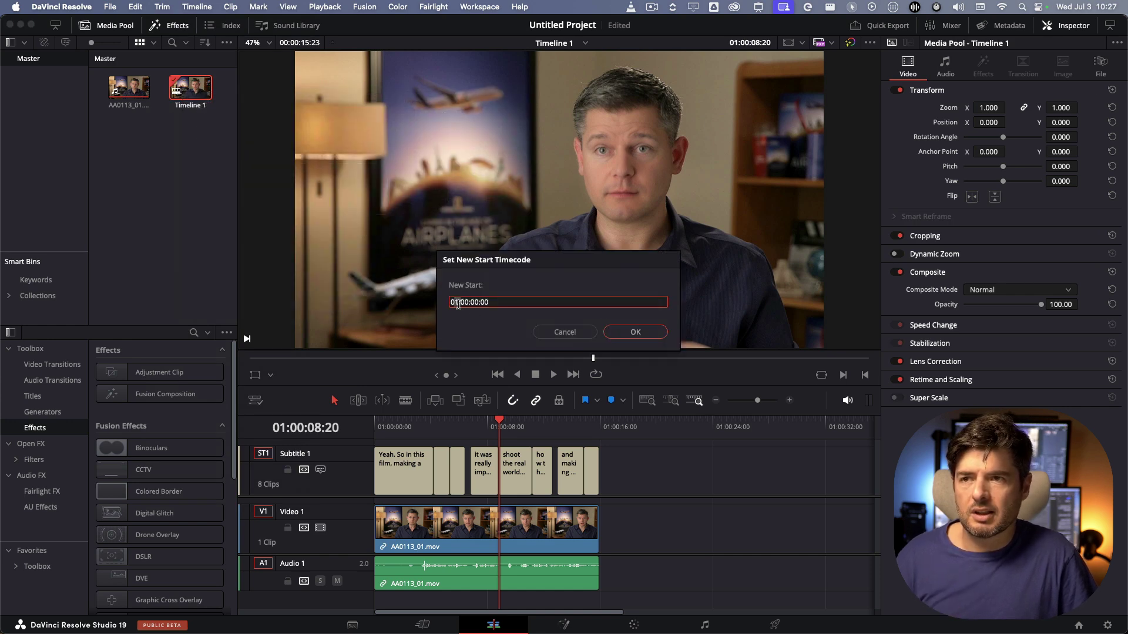
{"action": "type", "text": "0"}
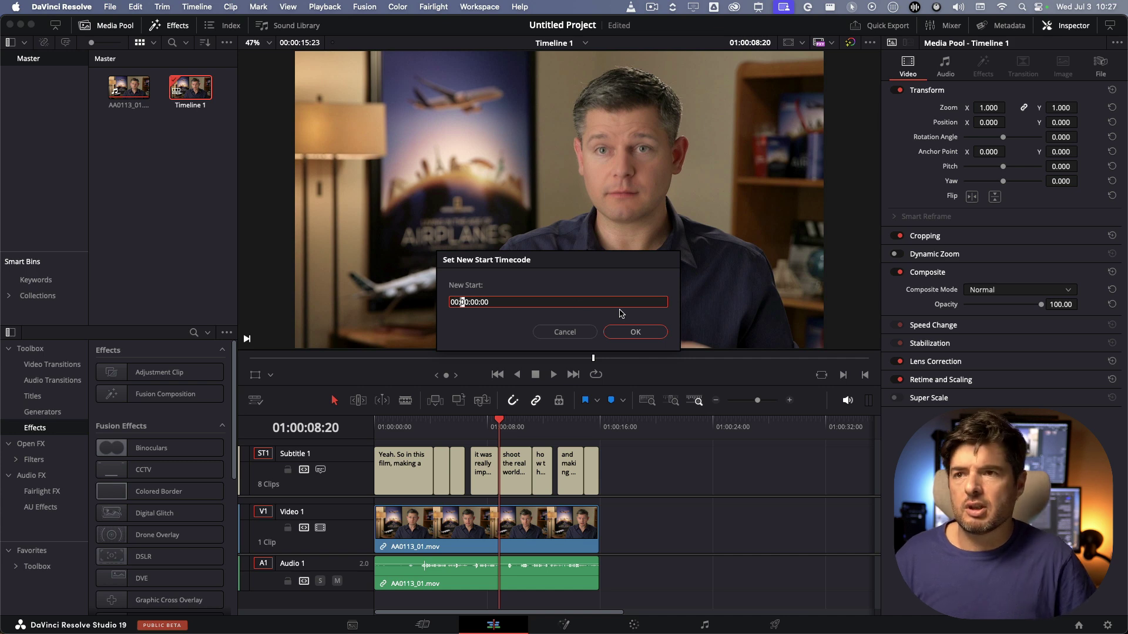
{"action": "left_click", "coordinate": [624, 333]}
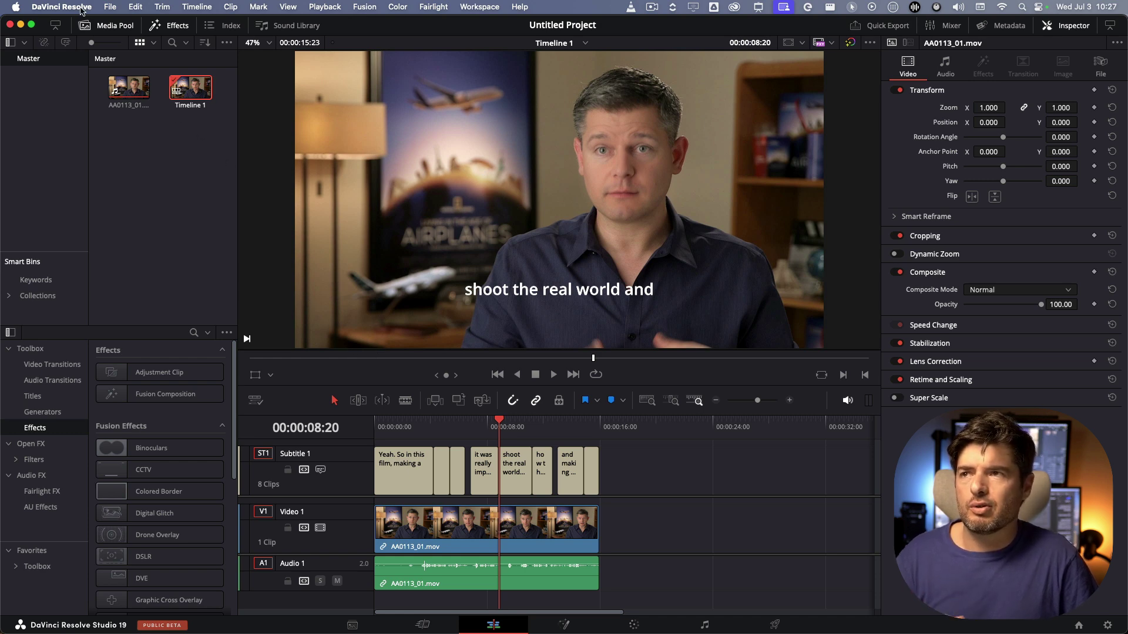
Step: Set the User > Editing default start timecode to 00:00:00:00 in Preferences and save
{"action": "left_click", "coordinate": [61, 7]}
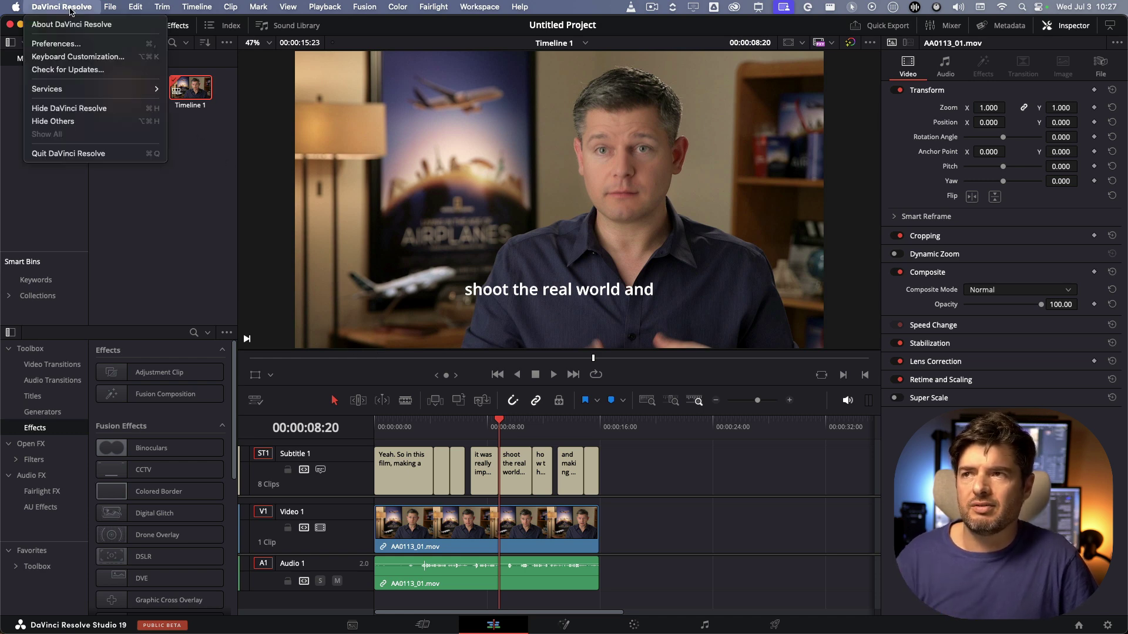
{"action": "left_click", "coordinate": [74, 43]}
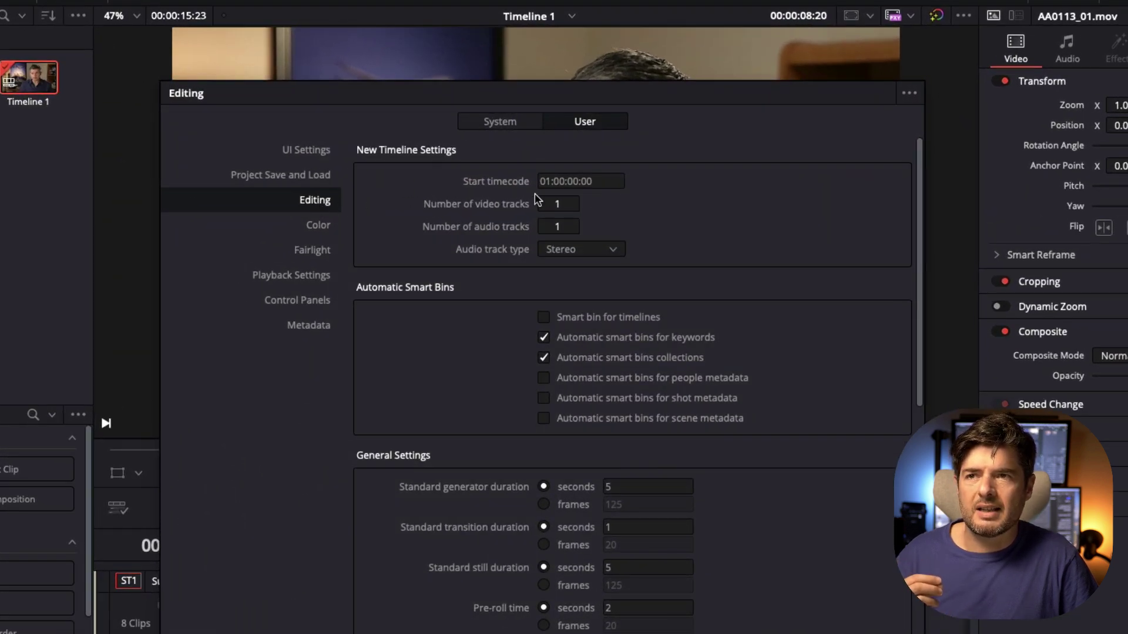
{"action": "left_click", "coordinate": [552, 184]}
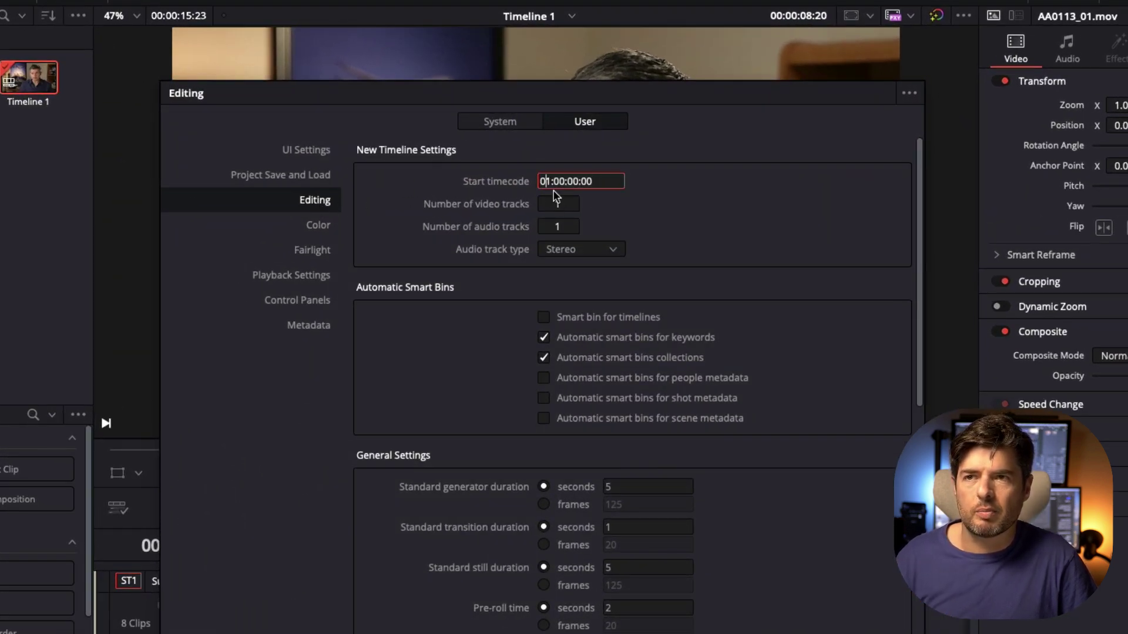
{"action": "type", "text": "0"}
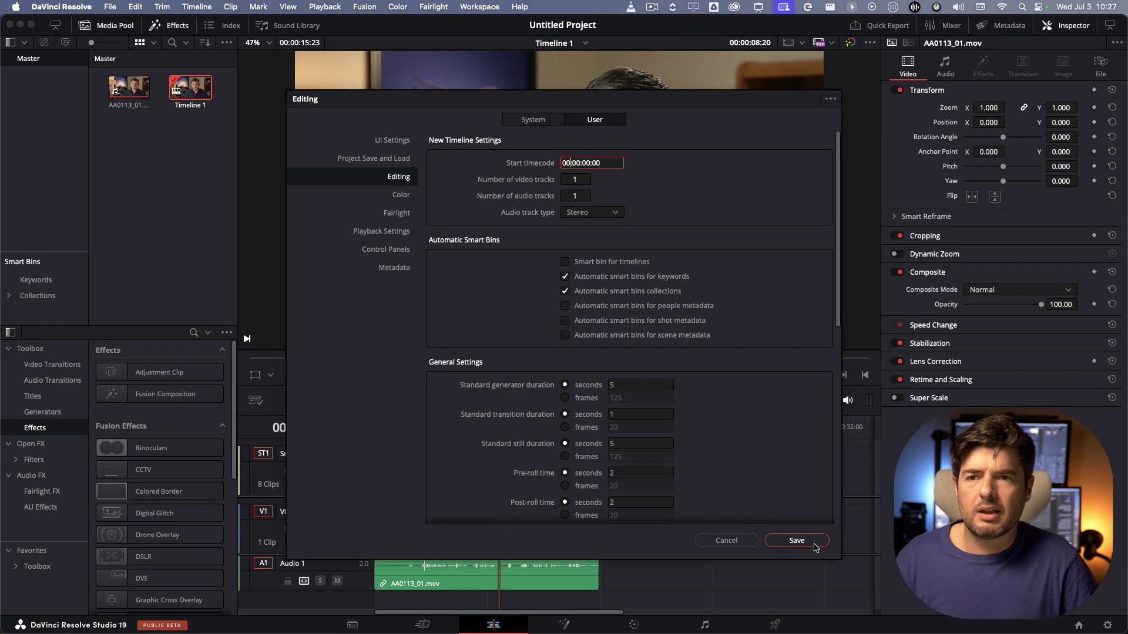
{"action": "left_click", "coordinate": [815, 542]}
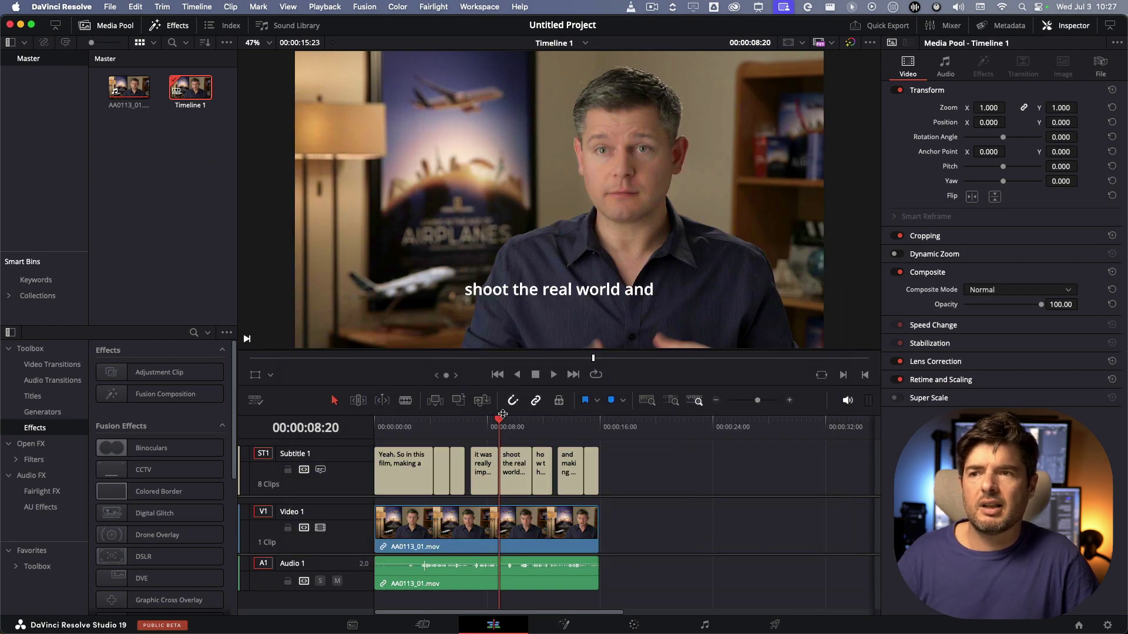
Step: Open the Create New Timeline dialog for Timeline 2 from the Media Pool, its start timecode showing 00:00:00:00
{"action": "right_click", "coordinate": [163, 171]}
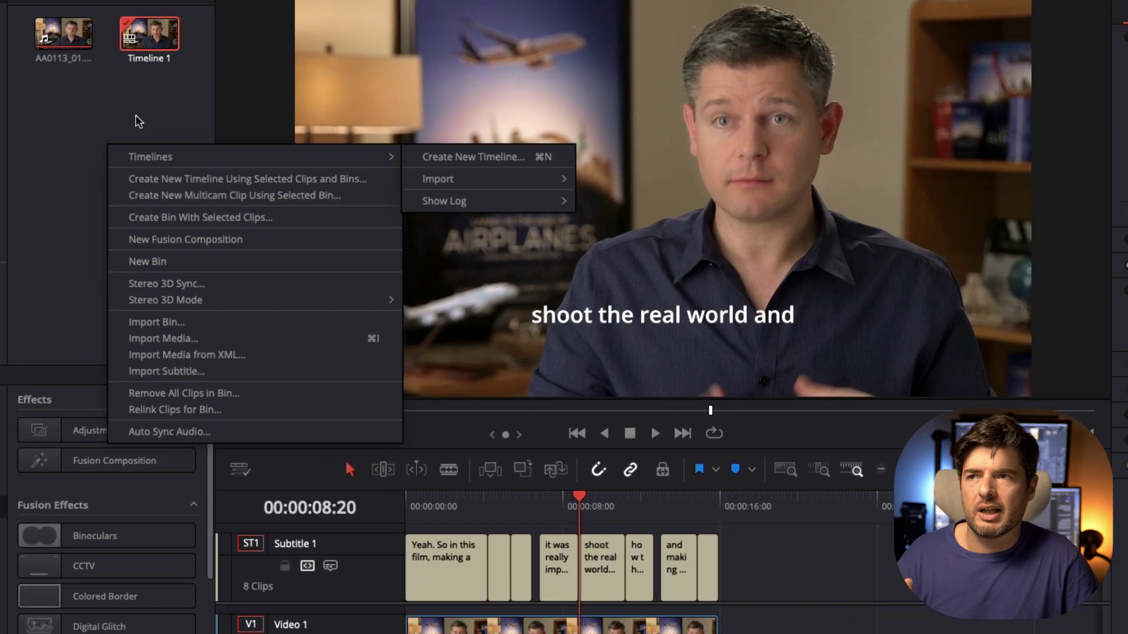
{"action": "left_click", "coordinate": [163, 156]}
{"action": "right_click", "coordinate": [135, 120]}
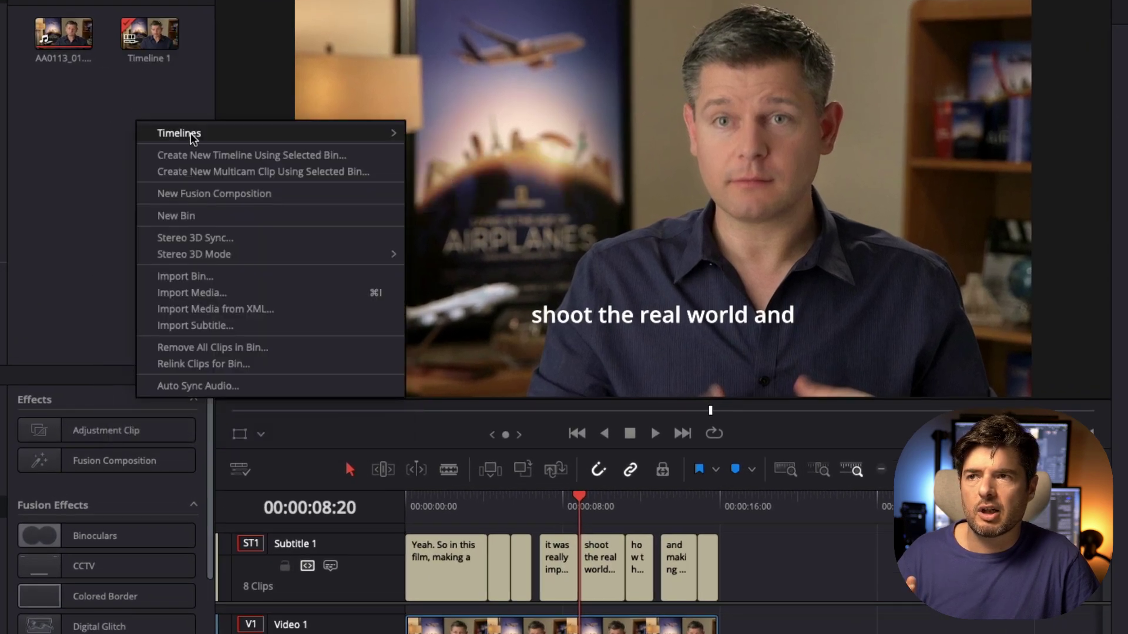
{"action": "mouse_move", "coordinate": [191, 134]}
{"action": "left_click", "coordinate": [496, 132]}
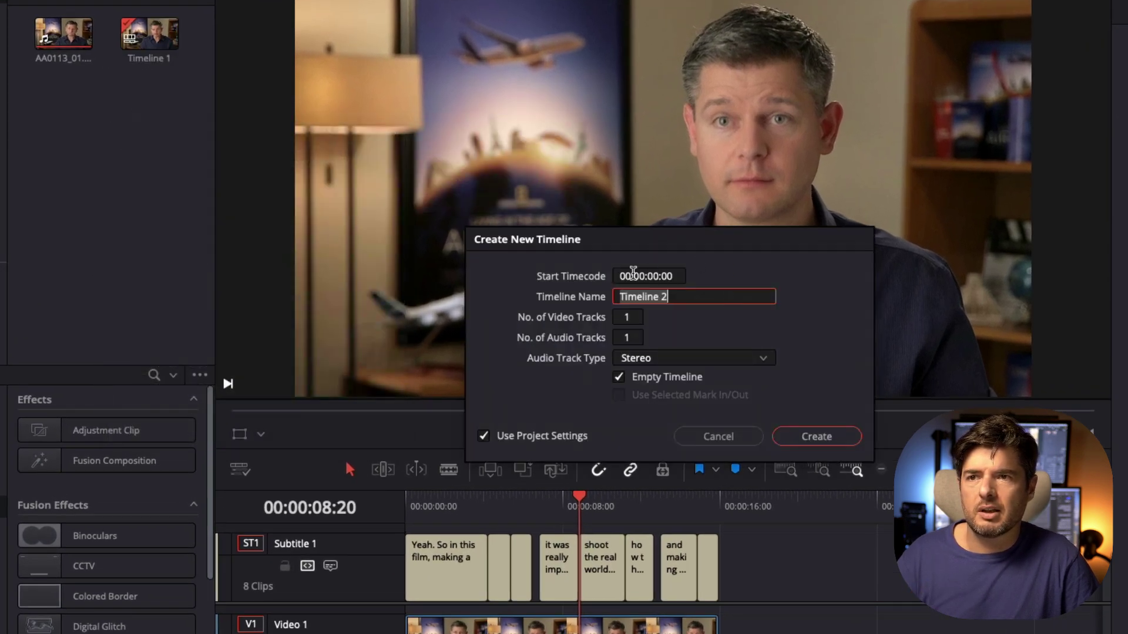